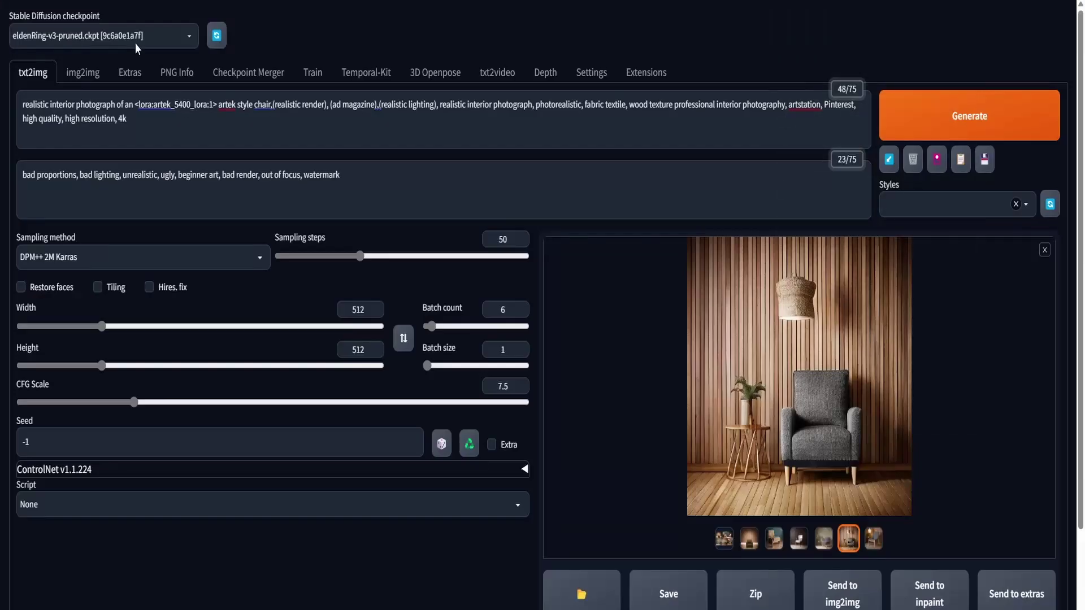
- Load an interior-design Stable Diffusion checkpoint and generate images from the Artek-style chair prompt
click(102, 36)
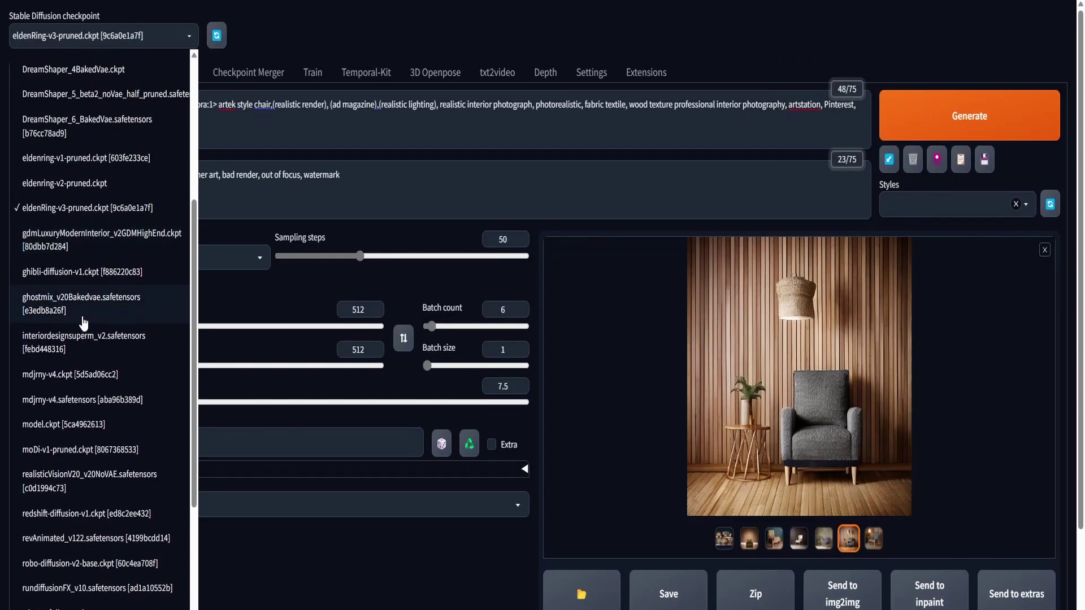
scroll(87, 286, down, 1)
click(80, 233)
click(904, 115)
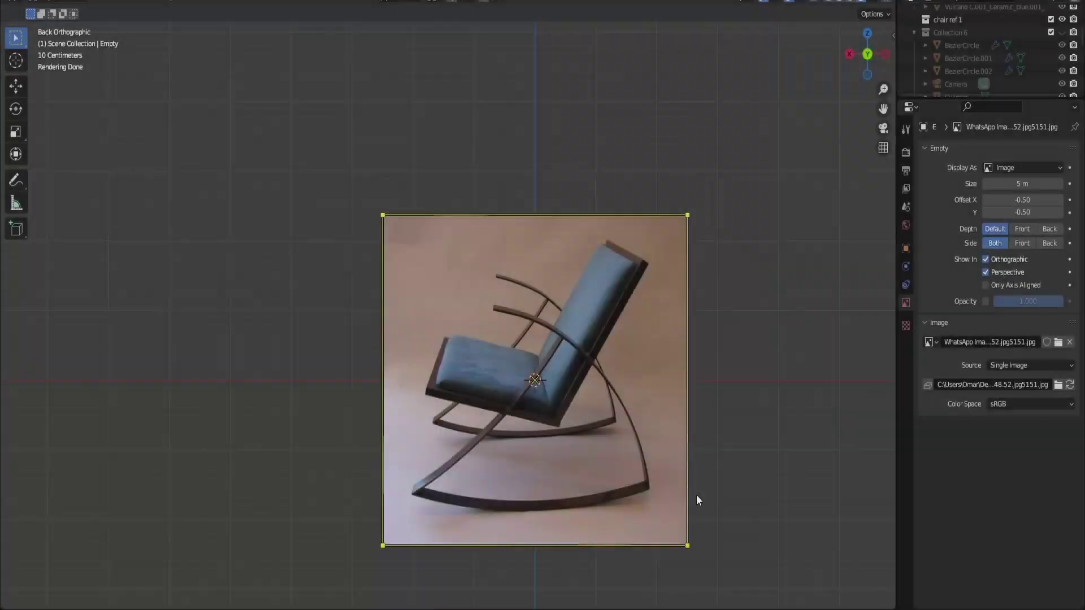
- In Blender, scale the rocking-chair reference image, raise it along Z and move it back along Y
key(s)
click(608, 434)
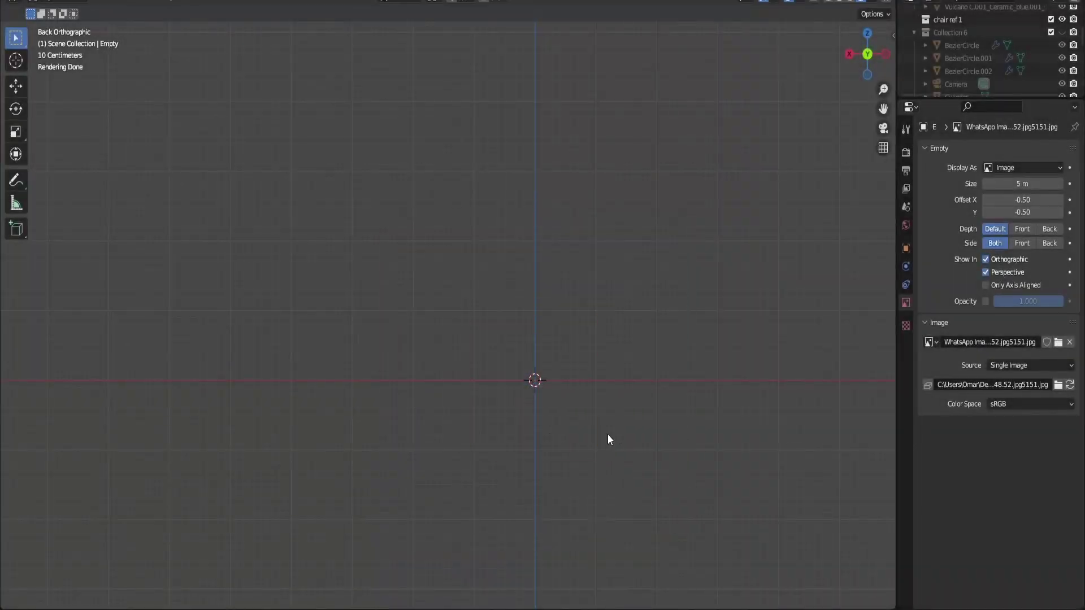
key(g)
key(z)
click(605, 368)
drag(867, 53, 893, 74)
key(g)
key(y)
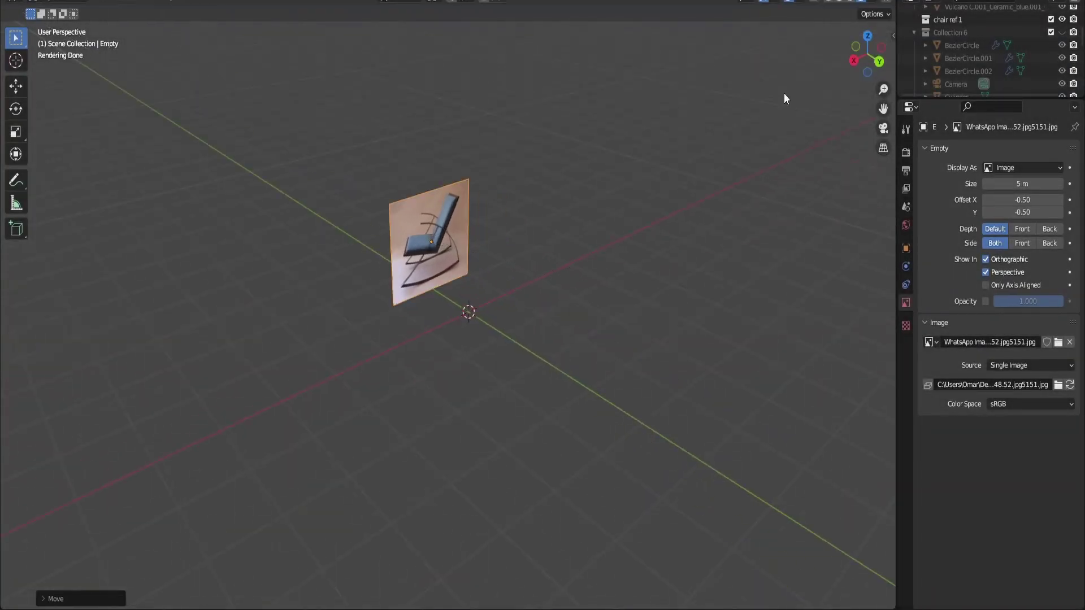
- Add a cube in back view, turn on X-ray and scale it to roughly cover the rocking chair in the reference
key(ctrl+KP_1)
scroll(690, 339, up, 3)
key(shift+a)
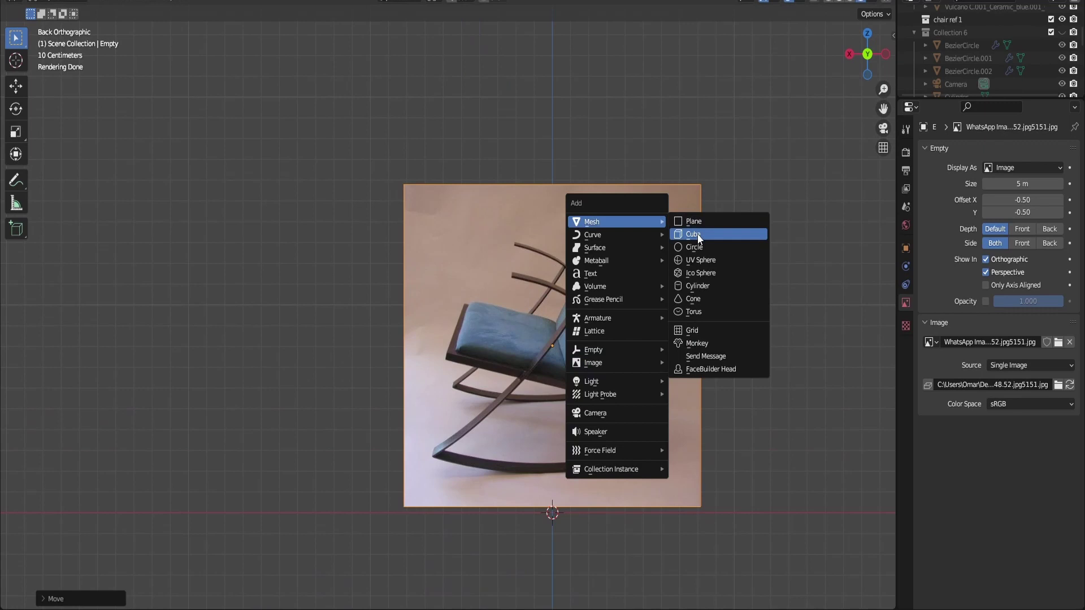
click(734, 235)
key(alt+z)
key(s)
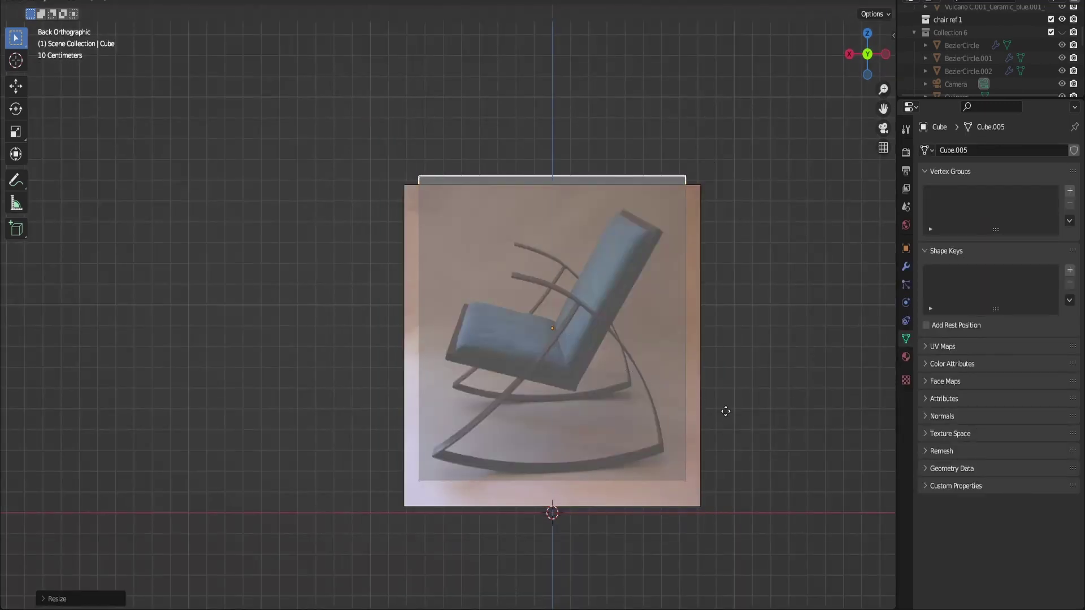
click(705, 403)
- Move both sides of the cube along X to match the overall width of the rocking chair in the reference
key(Tab)
key(alt+a)
drag(395, 178, 484, 510)
key(g)
key(x)
click(507, 466)
drag(719, 515, 661, 314)
key(g)
key(x)
click(685, 338)
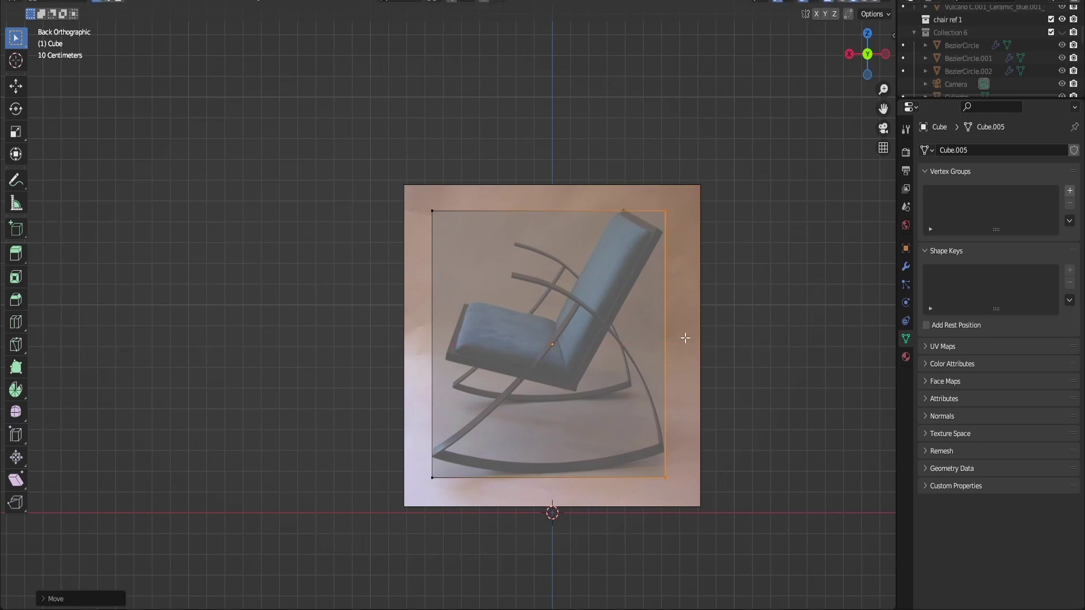
- Move the cube's bottom and top vertices along Z to match the chair's overall height in the reference
drag(413, 452, 704, 526)
key(g)
key(z)
click(705, 524)
drag(412, 192, 703, 247)
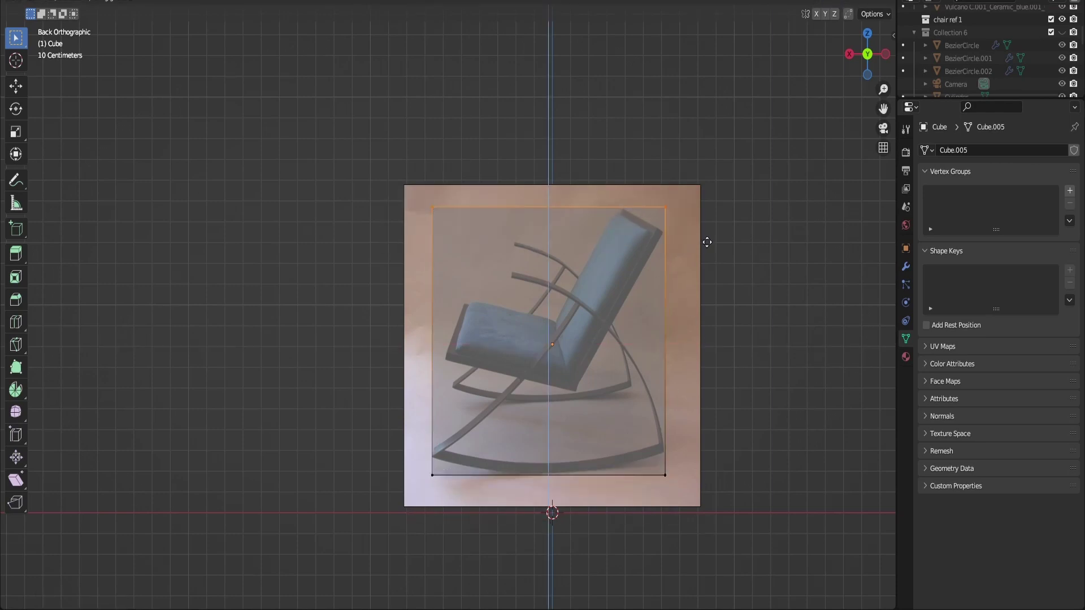
scroll(706, 242, up, 3)
key(Tab)
- Add a second cube, scale it down and raise it along Z to the height of the chair seat
key(shift+a)
mouse_move(629, 276)
click(676, 285)
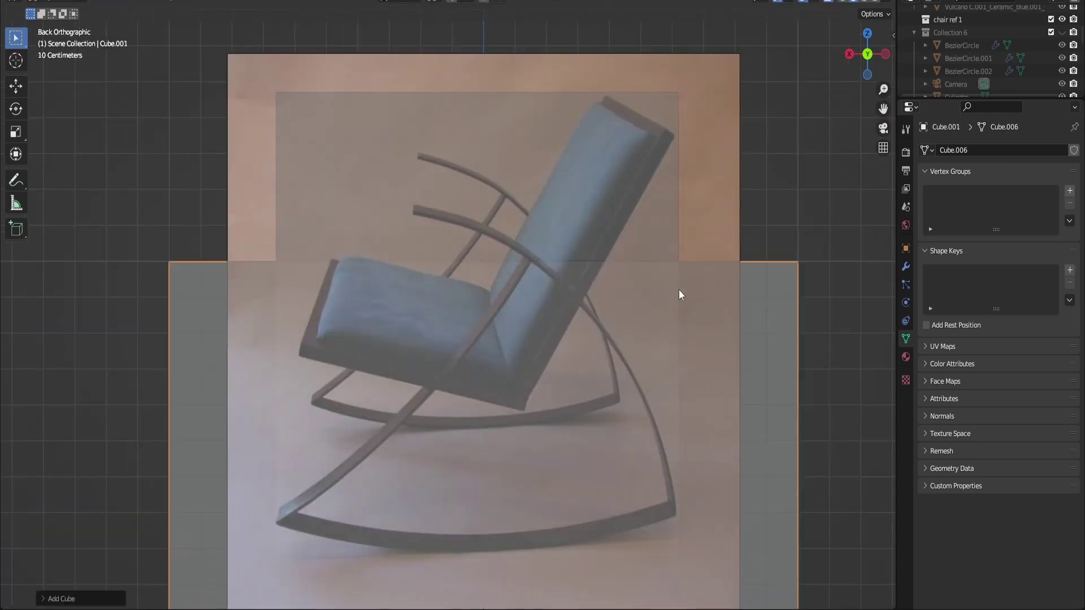
key(s)
click(509, 474)
key(g)
key(z)
click(564, 227)
- Flatten the second cube's mesh along Z into a thin slab for the seat frame
key(KP_Decimal)
scroll(571, 229, down, 2)
key(Tab)
key(s)
key(z)
click(464, 293)
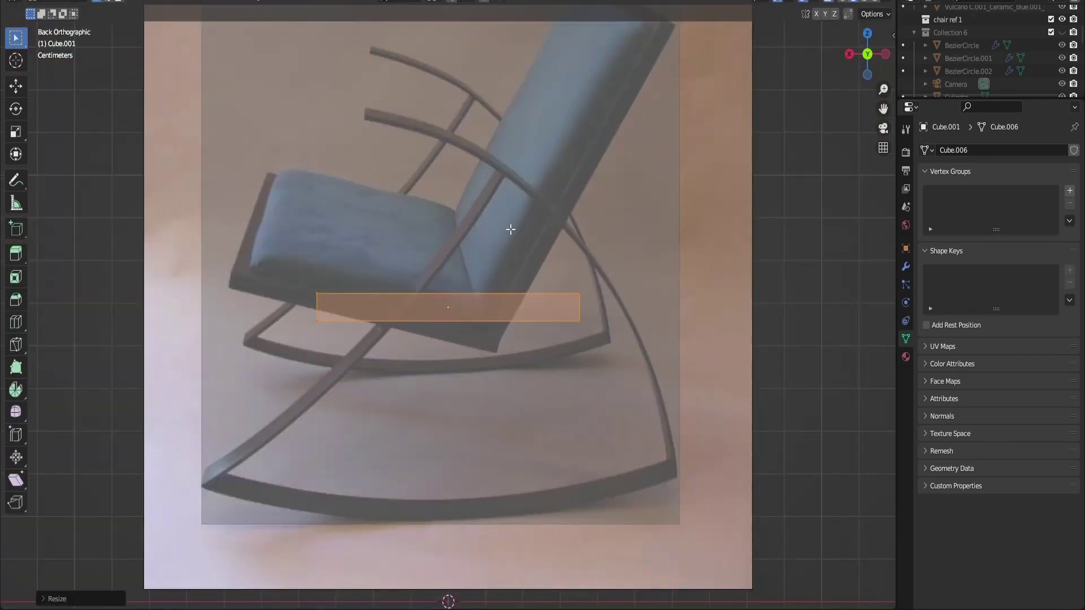
- Rotate and move the slab so it lines up with the tilted underside of the seat in the reference
key(r)
click(533, 282)
key(g)
key(shift+y)
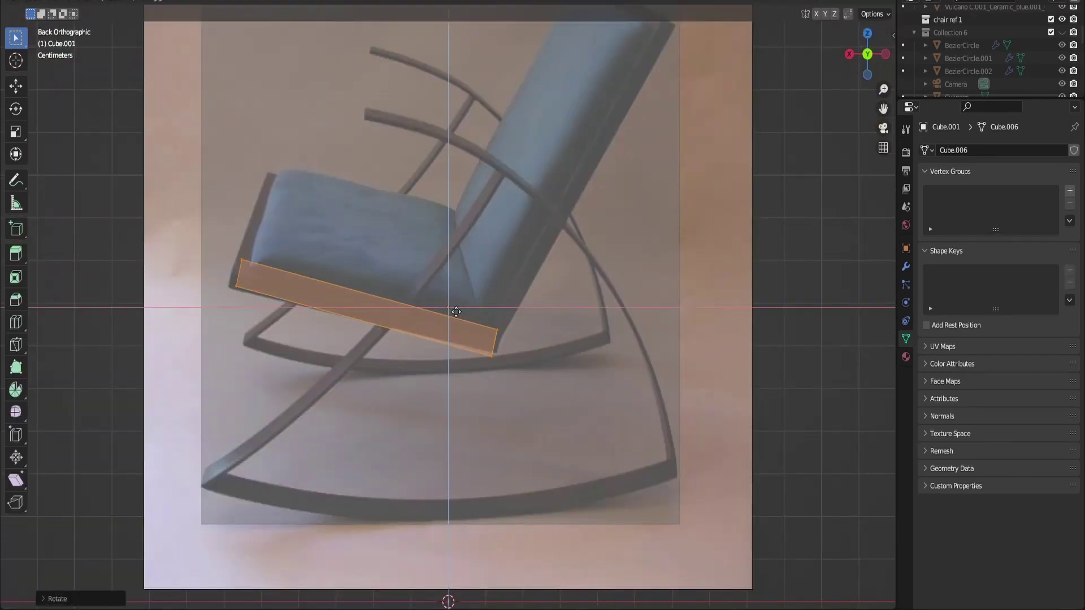
click(457, 311)
key(r)
click(484, 303)
- Extend the slab's front end along its tilt to the front edge of the seat frame in the reference
drag(218, 246, 288, 331)
click(433, 2)
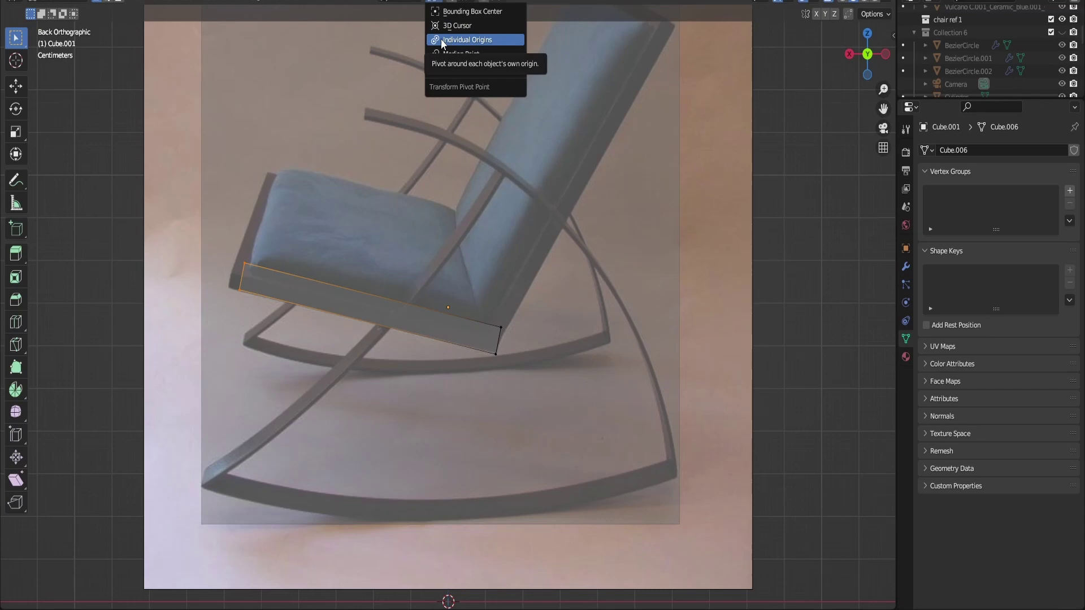
mouse_move(399, 2)
click(390, 54)
key(g)
key(z)
click(279, 249)
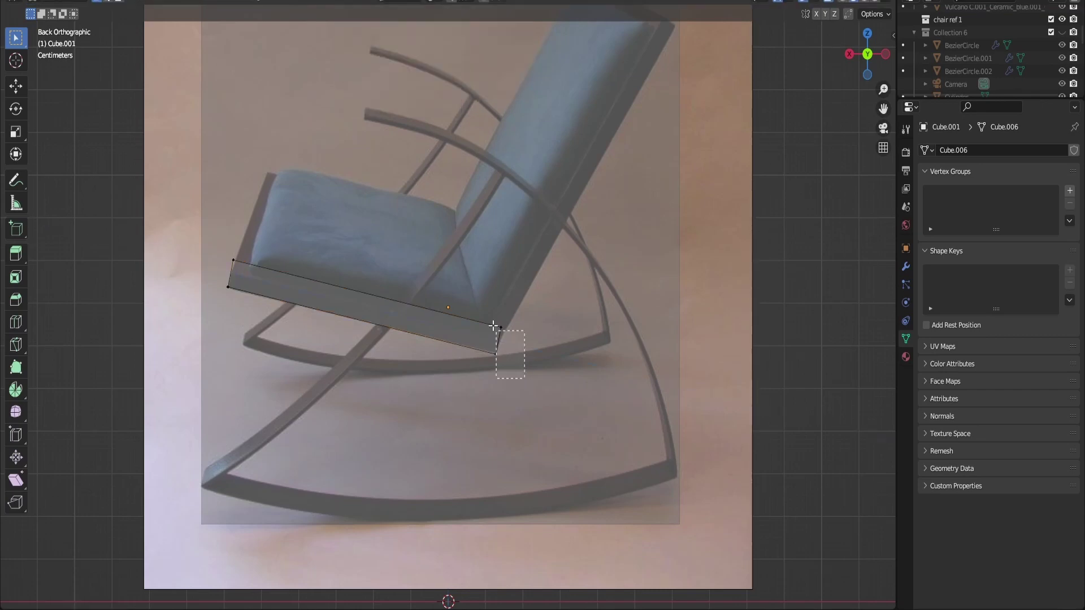
- Add a loop cut close to the rear end of the seat slab
key(ctrl+r)
click(475, 303)
click(581, 331)
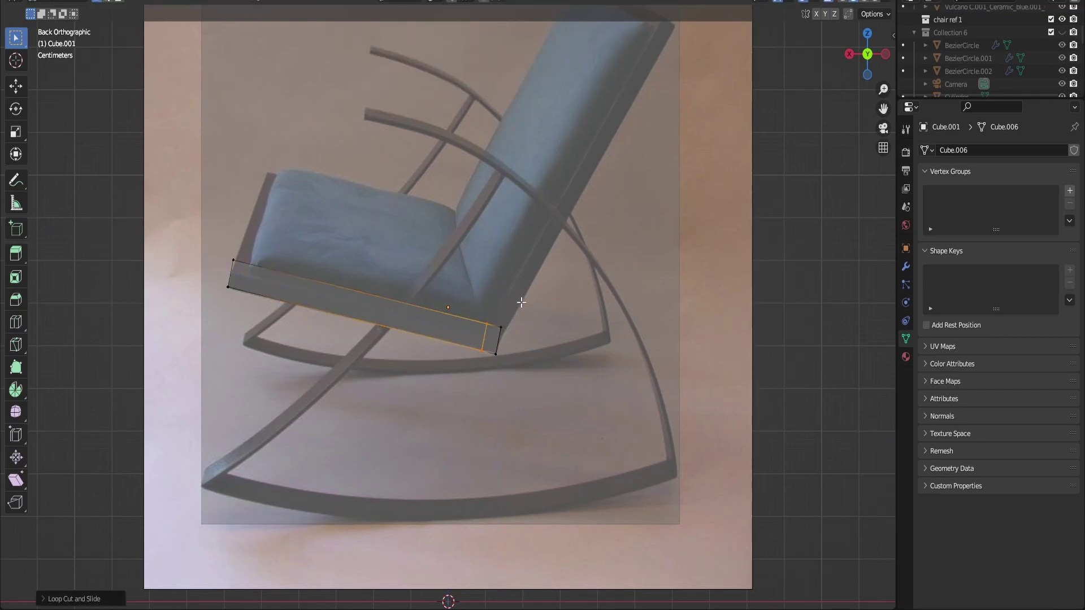
- Extrude the narrow rear top face of the slab upward and shift it along X to follow the sloping backrest
middle_drag(581, 332, 483, 360)
click(504, 322)
click(861, 66)
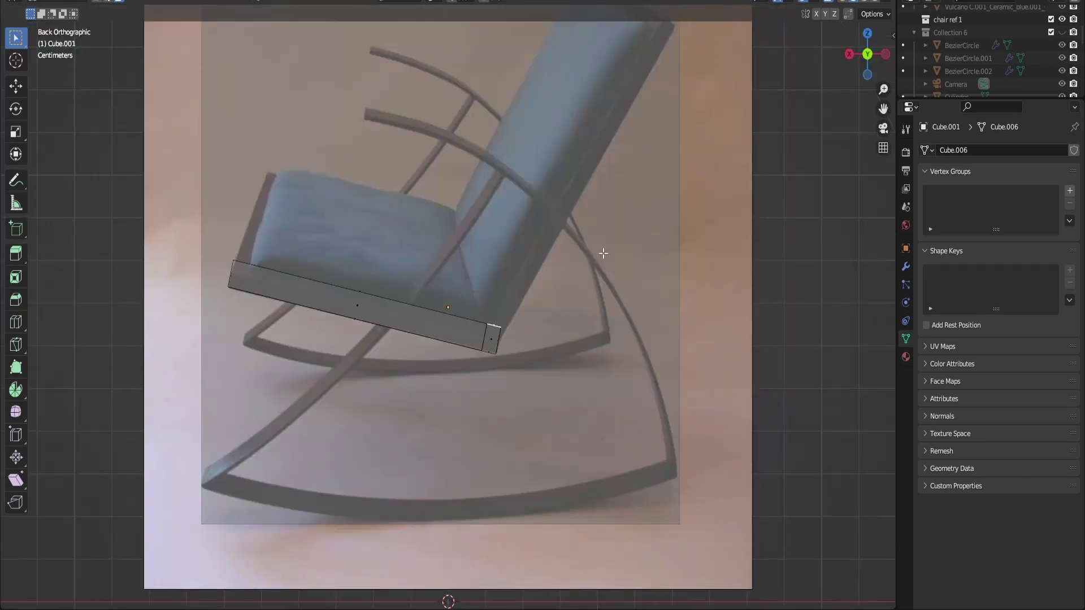
key(e)
click(668, 122)
key(g)
key(x)
click(541, 158)
scroll(738, 160, up, 2)
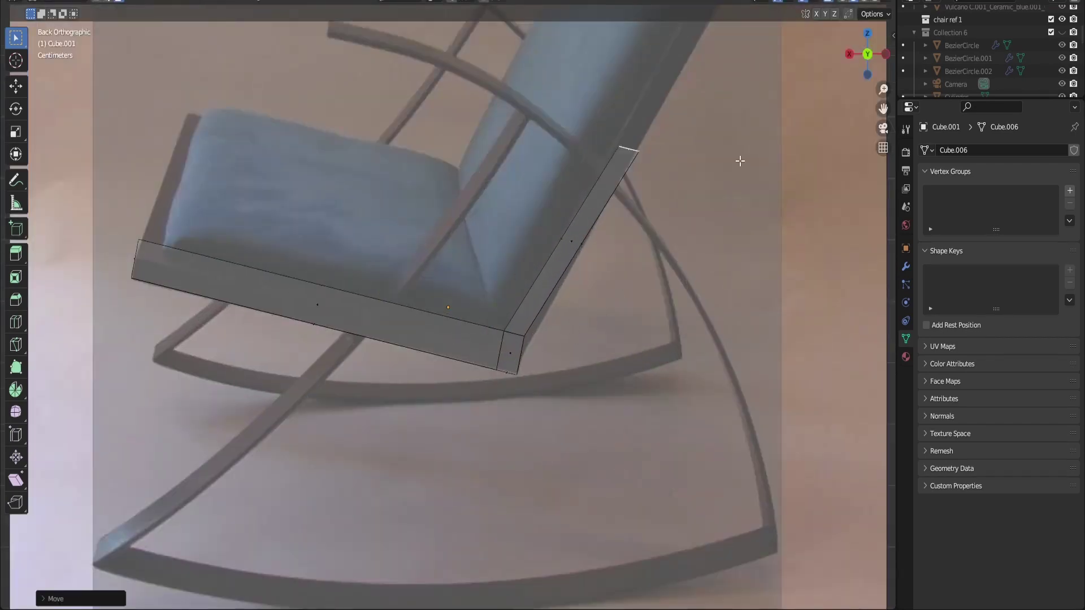
- Select an edge near the junction of the seat slab and backrest
drag(877, 57, 819, 45)
key(2)
click(483, 329)
middle_drag(461, 323, 446, 320)
key(ctrl+KP_1)
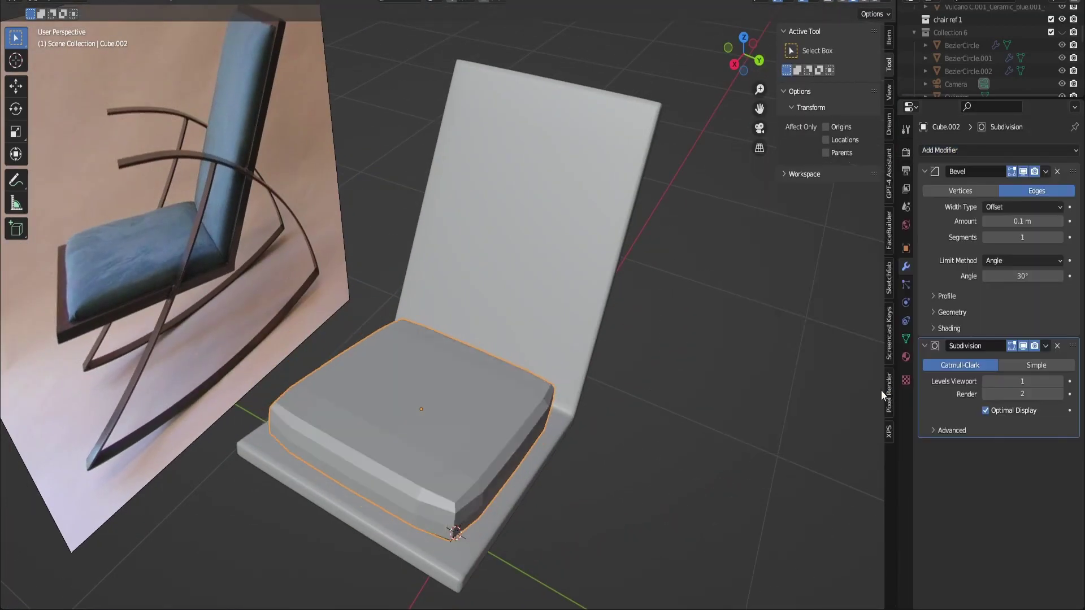
- Add two evenly spaced loop cuts across the seat cushion
key(ctrl+r)
scroll(437, 390, up, 1)
click(437, 391)
right_click(437, 391)
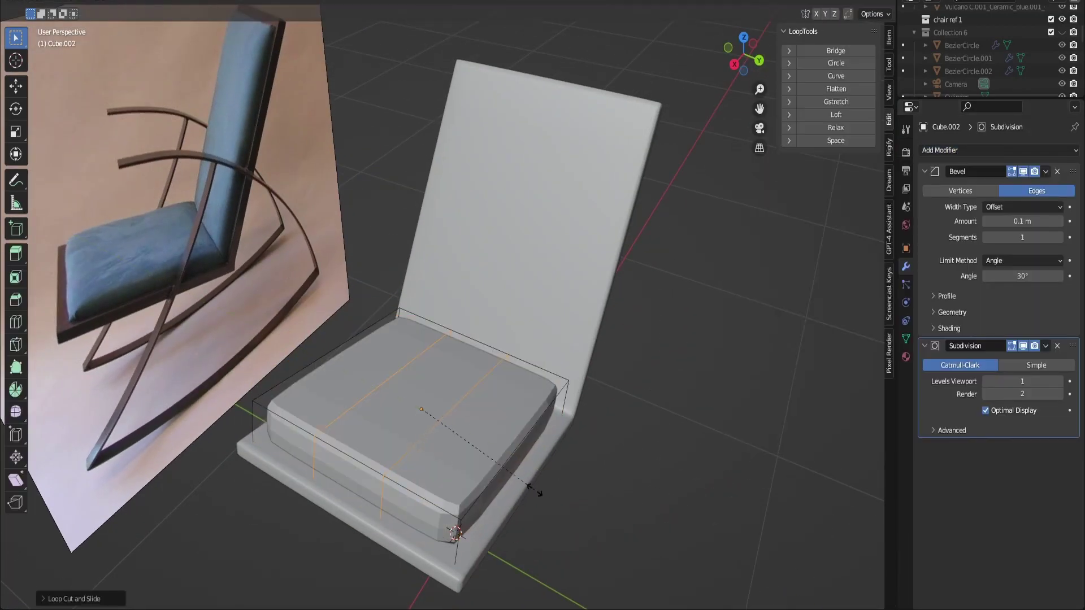
- Try to slide one of the edge loops on the seat cushion
alt+click(445, 415)
key(g)
key(g)
click(380, 390)
key(ctrl+z)
- Select the entire mesh of the seat cushion
key(Tab)
middle_drag(475, 325, 455, 287)
key(Tab)
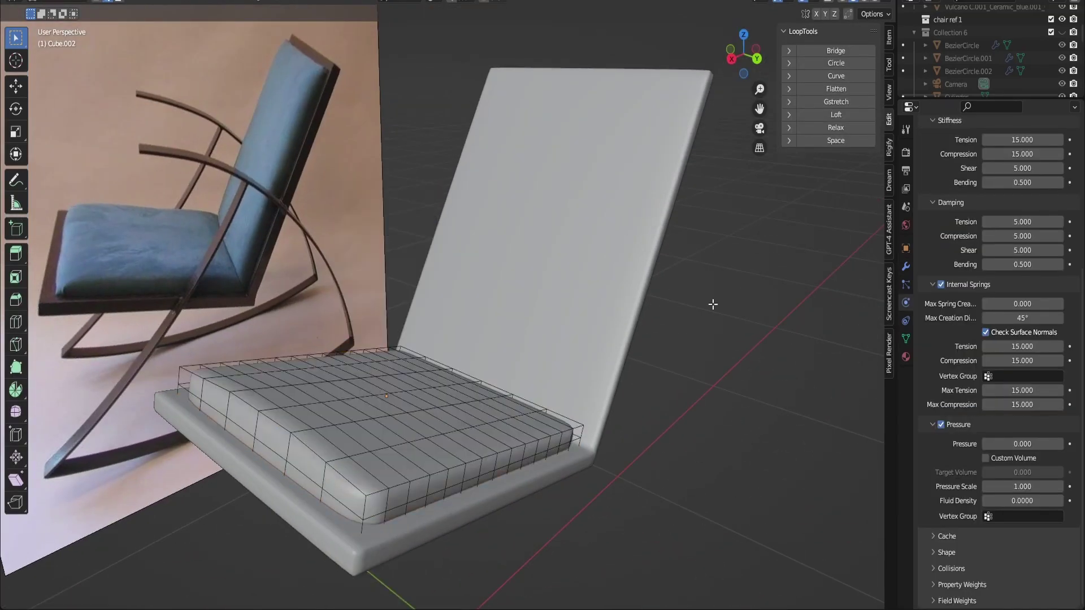
key(a)
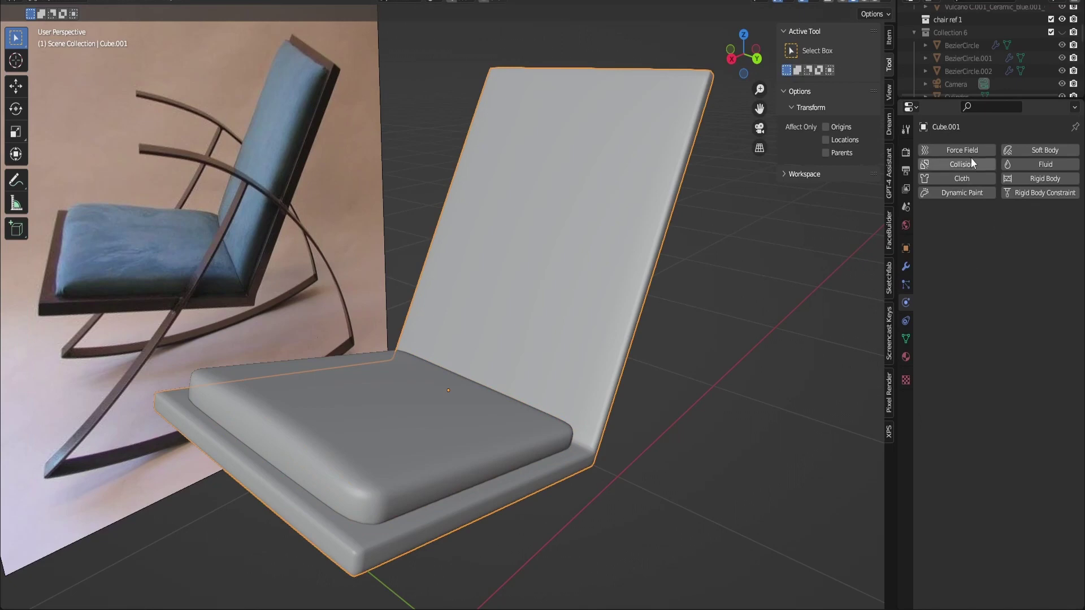
- Add Collision physics to the chair's seat-and-backrest frame
click(970, 160)
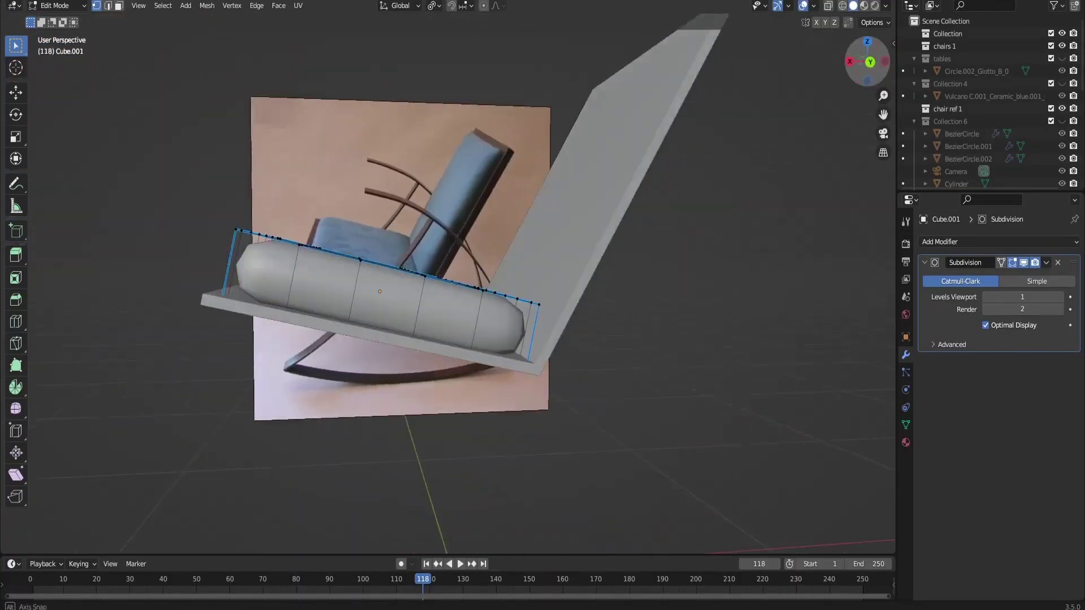
- Select the whole cushion, change the transform pivot point and scale the cushion thinner along Z
drag(867, 61, 876, 79)
key(a)
key(s)
key(x)
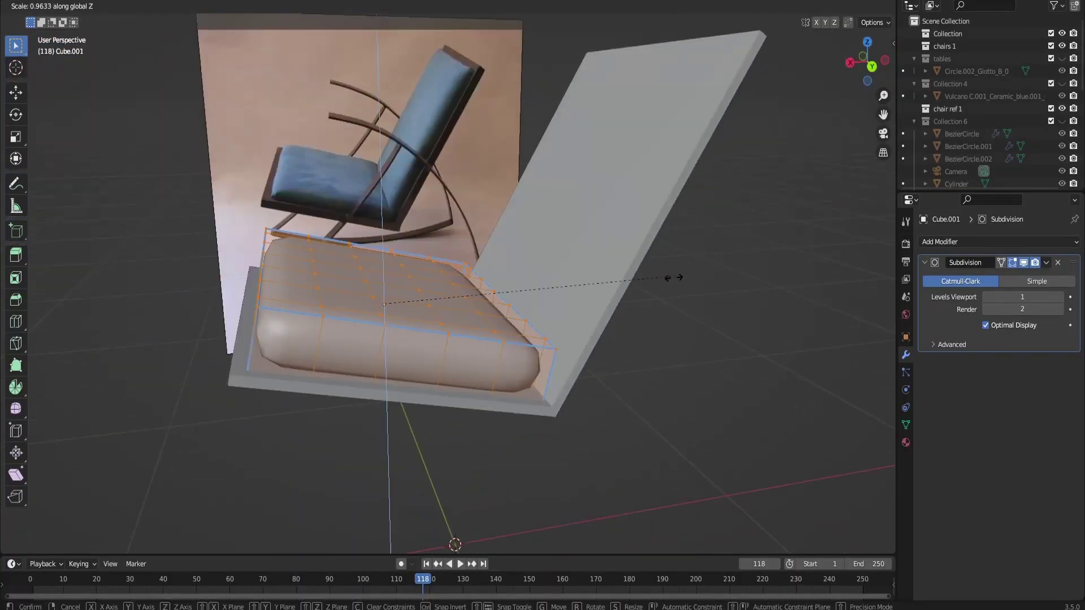
right_click(673, 277)
click(434, 6)
click(447, 49)
key(s)
key(z)
key(z)
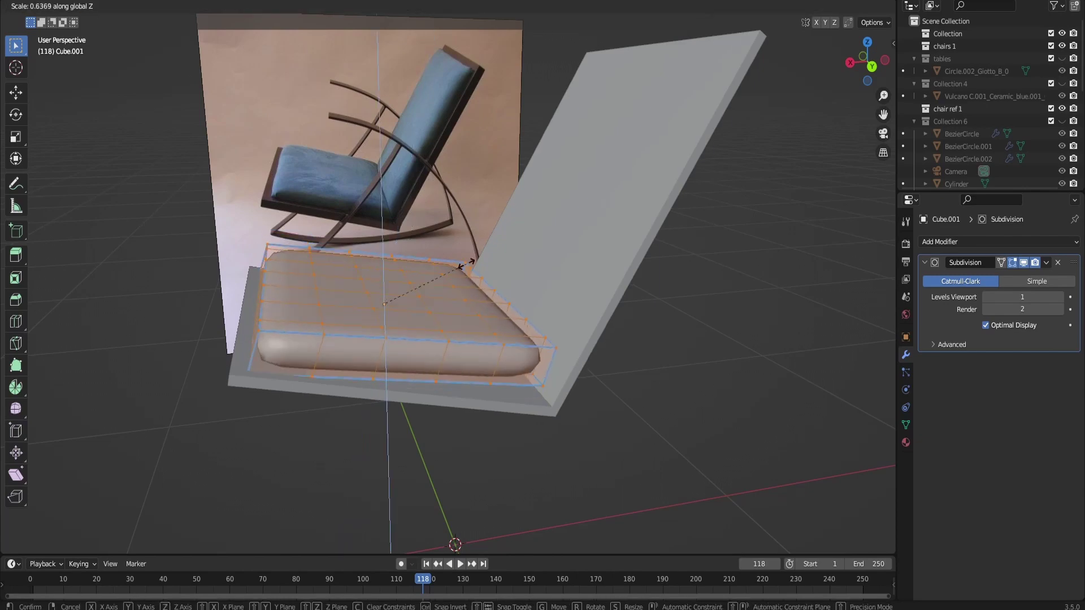
click(422, 327)
- Move the thinned cushion down along Z toward the seat frame
key(g)
key(z)
key(z)
click(416, 342)
key(alt+a)
- Turn on proportional editing and pull a vertex on the cushion's top up by about 0.033 m
middle_drag(357, 310, 399, 303)
scroll(400, 303, up, 3)
click(400, 304)
key(o)
key(g)
click(398, 268)
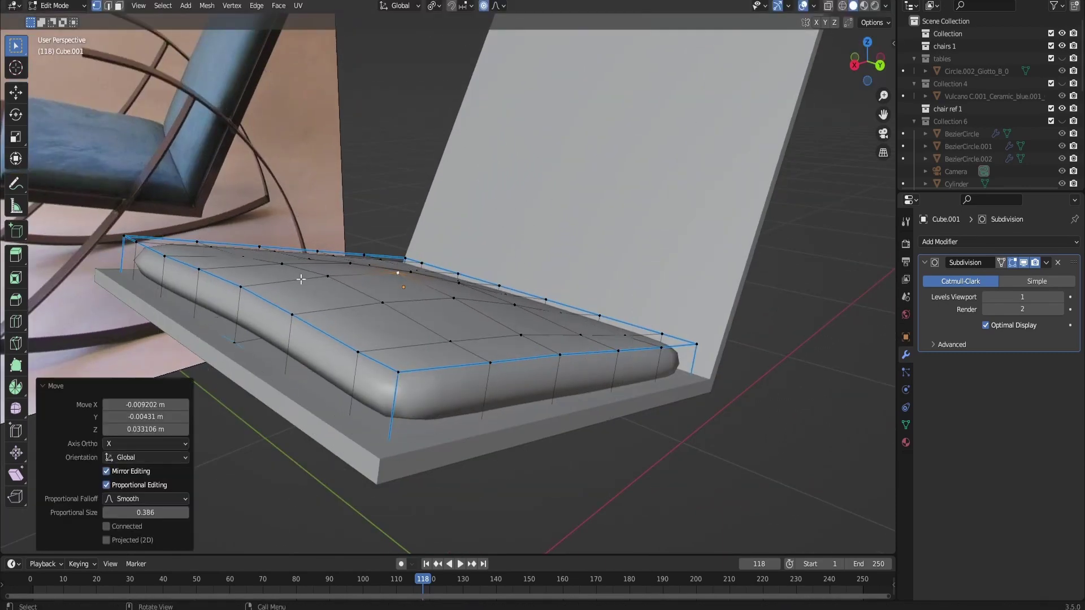
alt+click(302, 280)
key(g)
key(z)
right_click(301, 296)
- Select the whole cushion and lower it slightly along Z onto the seat frame
middle_drag(751, 144, 808, 139)
key(a)
key(g)
key(z)
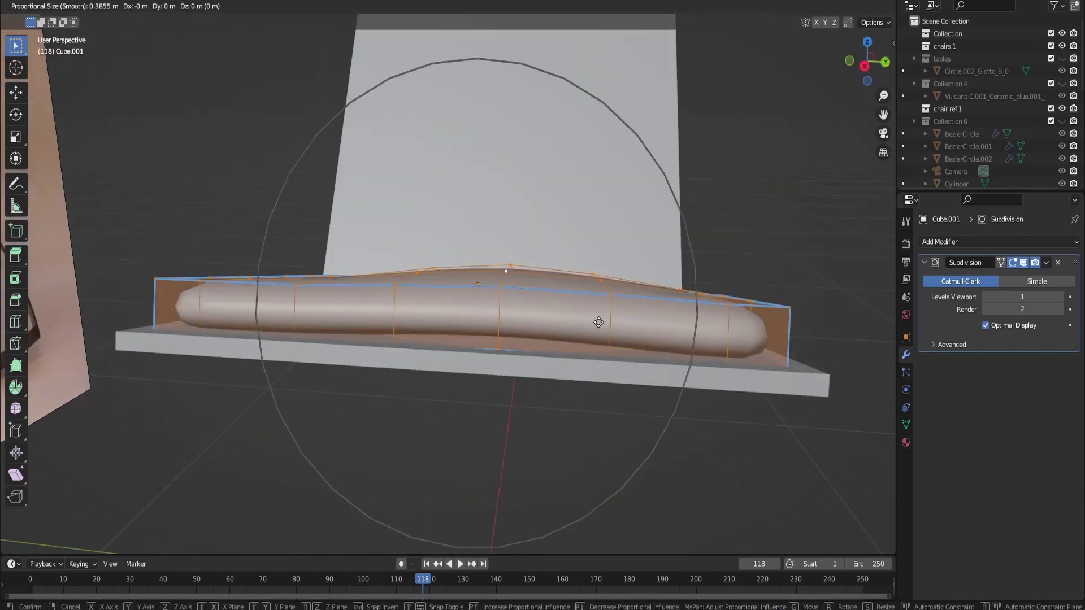
click(599, 333)
- Nudge four vertices across the cushion's top slightly with proportional editing to give the padding an uneven, soft surface
click(411, 274)
key(g)
click(409, 272)
middle_drag(409, 272, 390, 297)
click(369, 303)
key(g)
click(366, 301)
click(305, 367)
key(g)
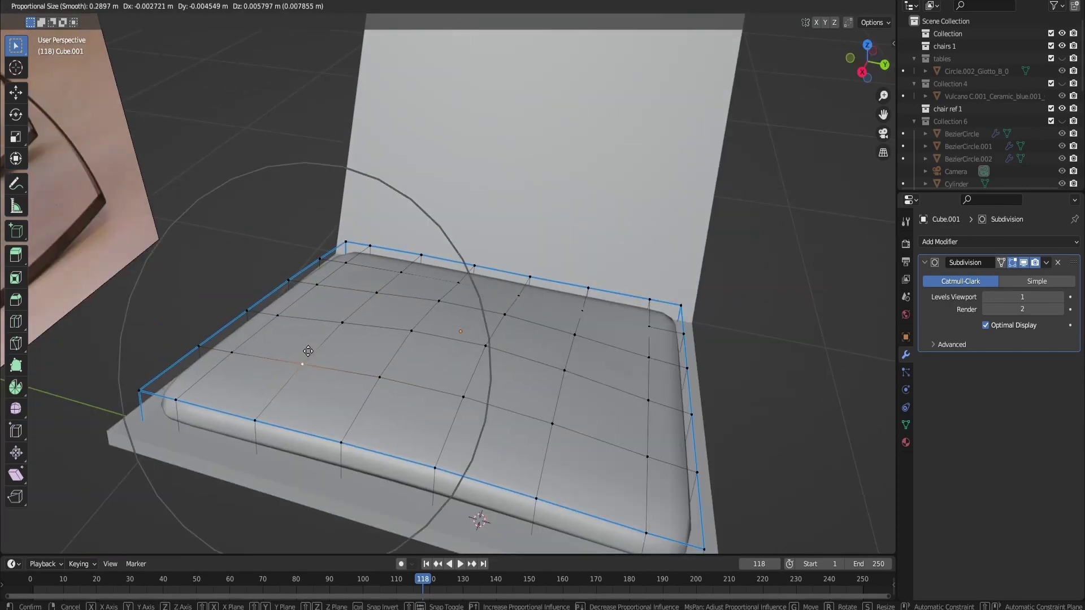
click(307, 351)
click(485, 346)
key(g)
click(487, 340)
middle_drag(673, 304, 569, 253)
drag(866, 61, 873, 25)
key(g)
right_click(513, 341)
- Nudge further vertices on the cushion's top and underside slightly with proportional editing to refine its soft shape
key(Tab)
key(Tab)
key(g)
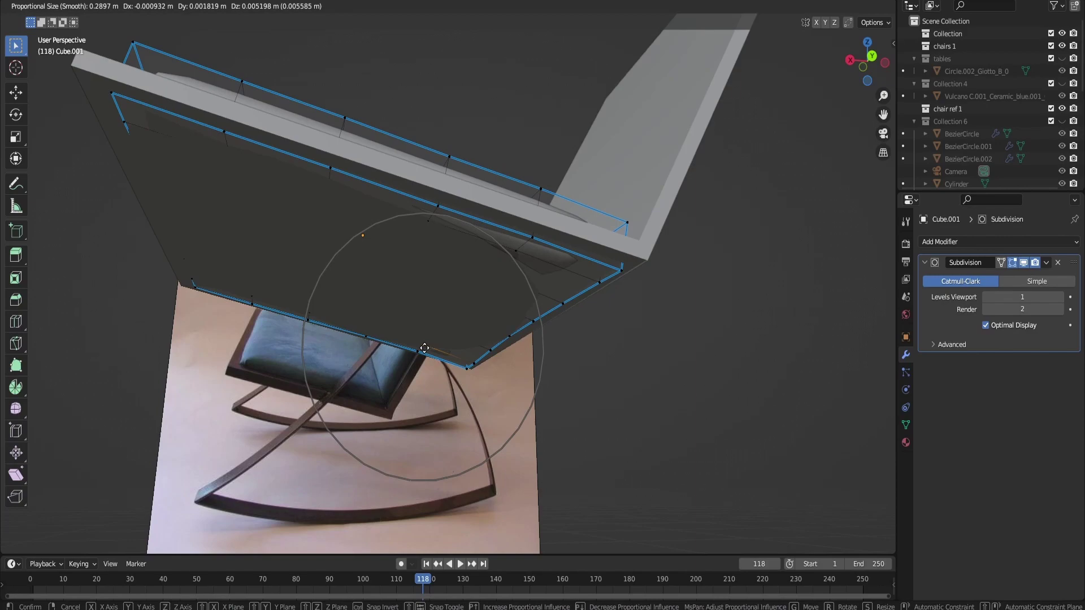
click(527, 263)
key(g)
click(528, 265)
middle_drag(527, 266, 471, 494)
- Scale the seat cushion along the Y axis to fit the seat frame
drag(867, 61, 782, 31)
key(Tab)
click(870, 64)
drag(867, 61, 889, 135)
key(s)
key(y)
click(600, 401)
- Apply the Subdivision modifier to the seat cushion
middle_drag(600, 405, 552, 275)
key(Tab)
key(Tab)
key(ctrl+a)
scroll(489, 218, up, 1)
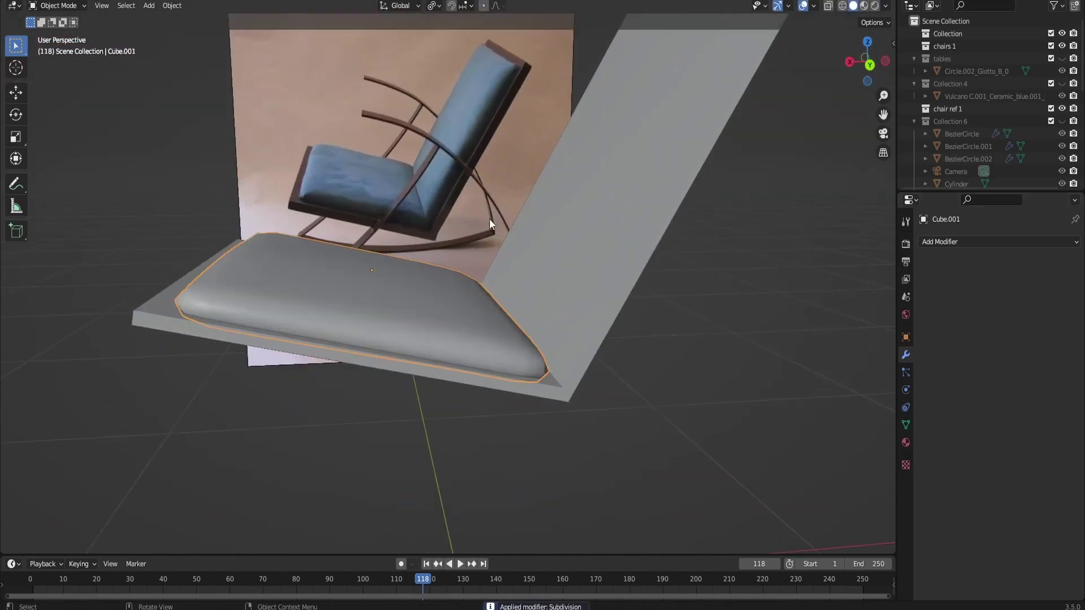
- Add a Bevel modifier to the seat cushion while viewing its marked edge loop in Edit Mode
key(Tab)
middle_drag(489, 218, 548, 223)
scroll(565, 316, up, 4)
click(965, 242)
click(849, 291)
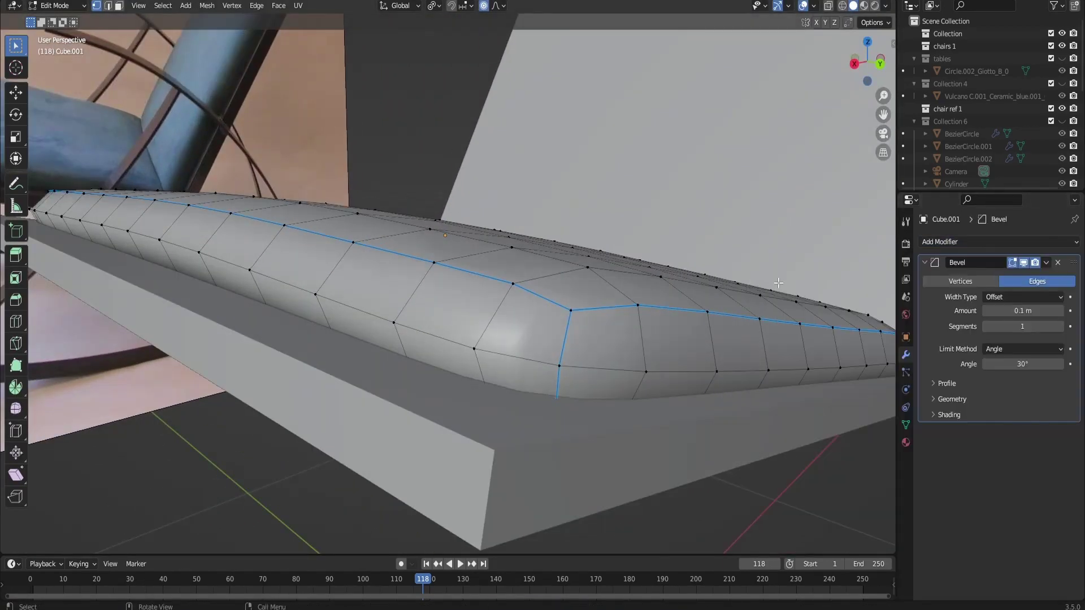
- Set the cushion's Bevel modifier to limit by Weight and raise its segment count
click(1023, 296)
click(1008, 349)
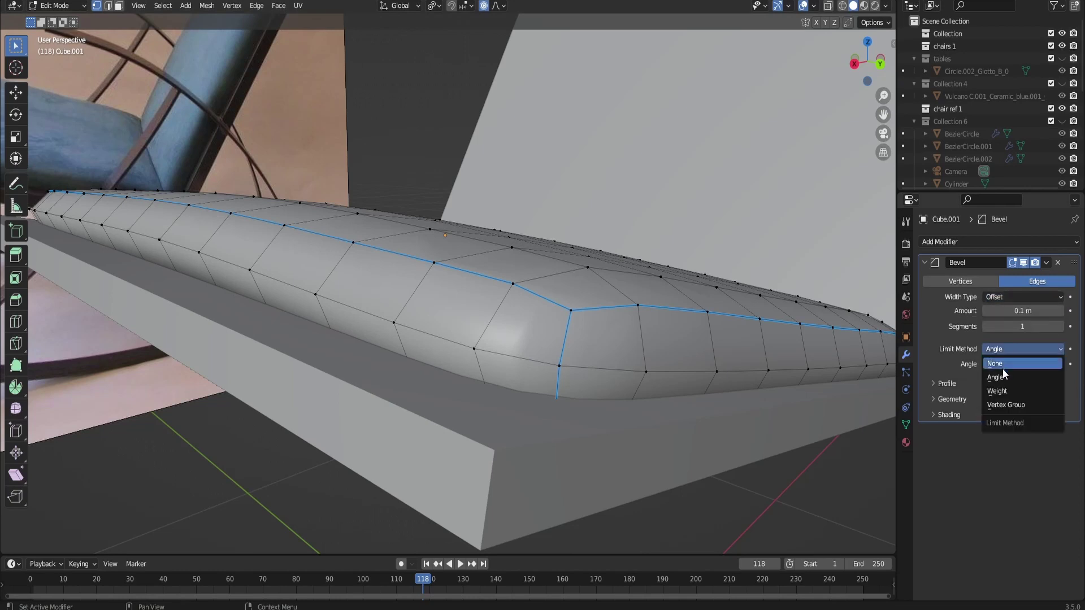
click(1003, 391)
click(1059, 327)
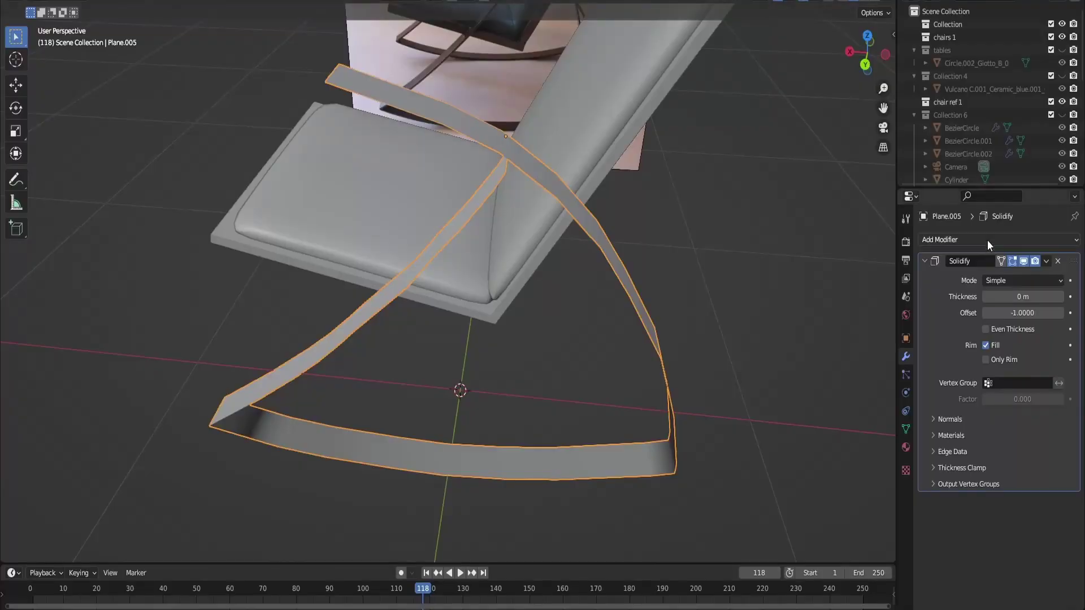
middle_drag(582, 163, 617, 163)
key(Tab)
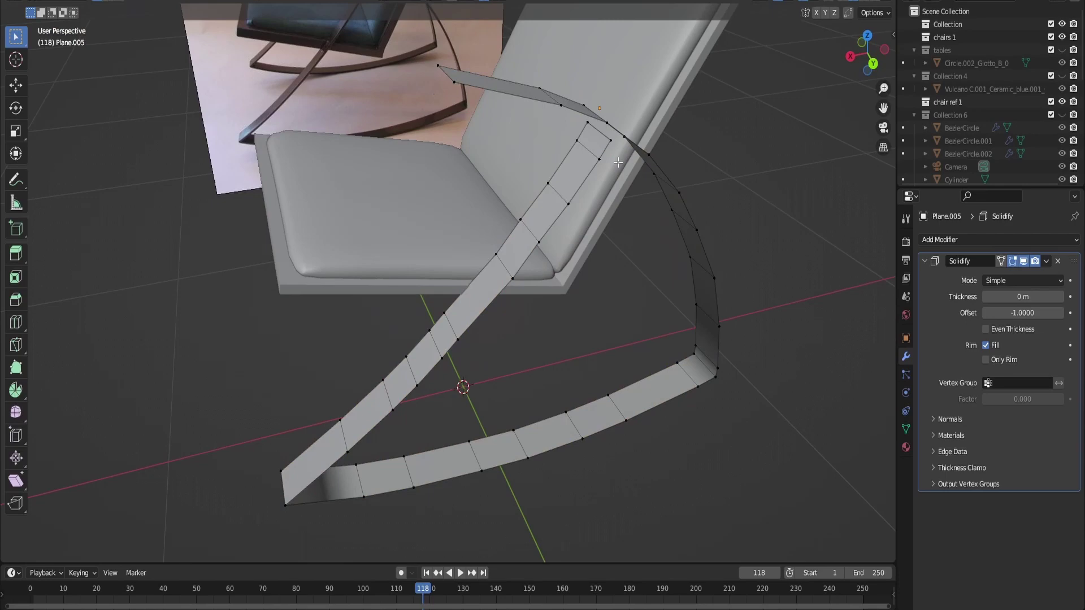
key(g)
right_click(598, 134)
click(603, 123)
key(Tab)
middle_drag(764, 176, 622, 198)
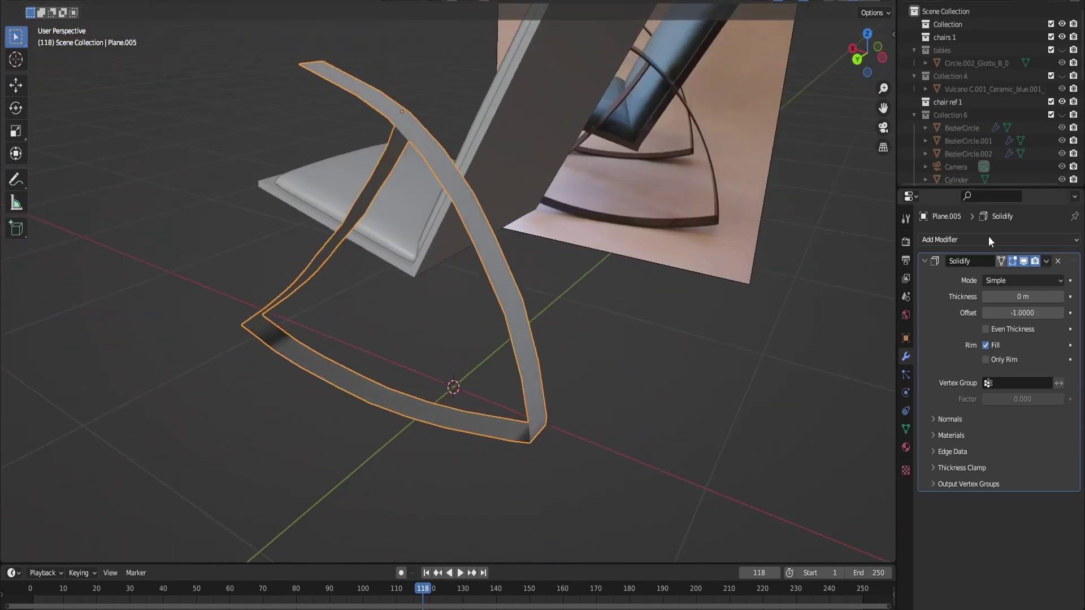
- Add a Subdivision Surface modifier to the chair's side rocker frame
click(988, 239)
click(847, 474)
middle_drag(736, 326, 756, 137)
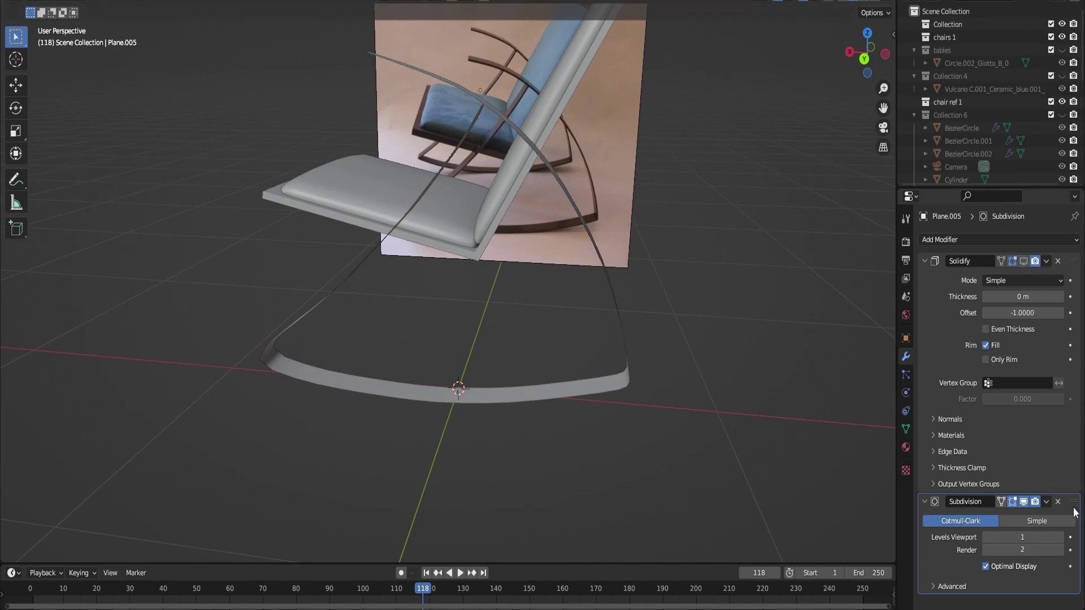
- Place the Subdivision modifier above Solidify and set the rocker frame's Solidify thickness to 0.01 m
drag(1074, 502, 1027, 368)
click(1058, 399)
middle_drag(587, 209, 582, 251)
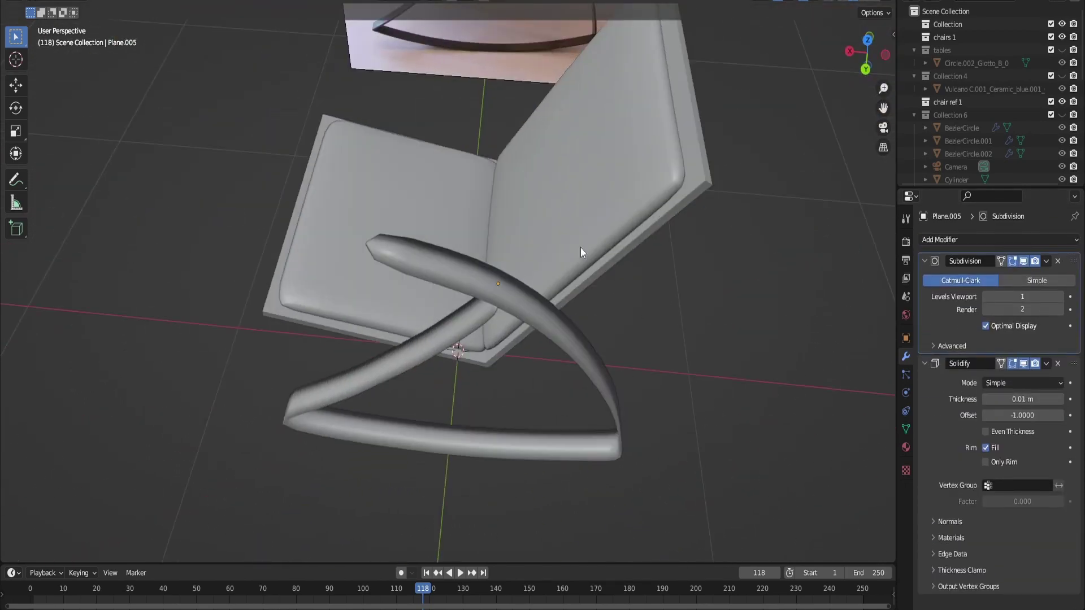
- Add loop cuts near the armrest's front end and at the lower front corner of the rocker frame
key(Tab)
key(ctrl+r)
click(396, 267)
click(384, 265)
key(ctrl+r)
click(283, 412)
click(283, 412)
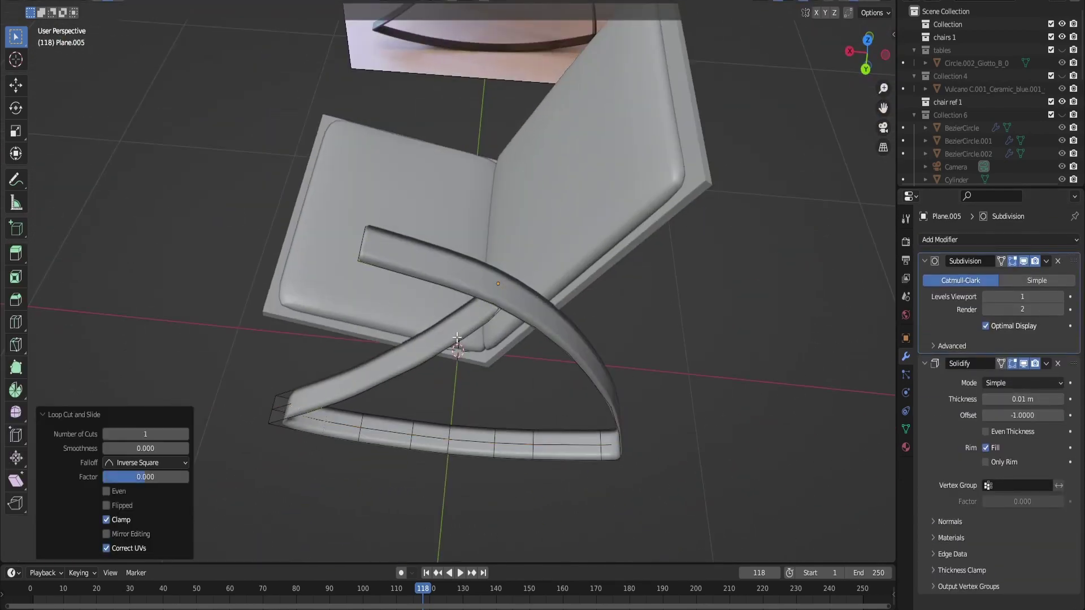
- Insert another supporting loop cut by the rocker frame's lower front corner to sharpen the bend
key(Tab)
drag(867, 52, 884, 14)
key(Tab)
scroll(316, 350, up, 3)
key(ctrl+r)
click(395, 351)
key(Tab)
scroll(497, 288, down, 3)
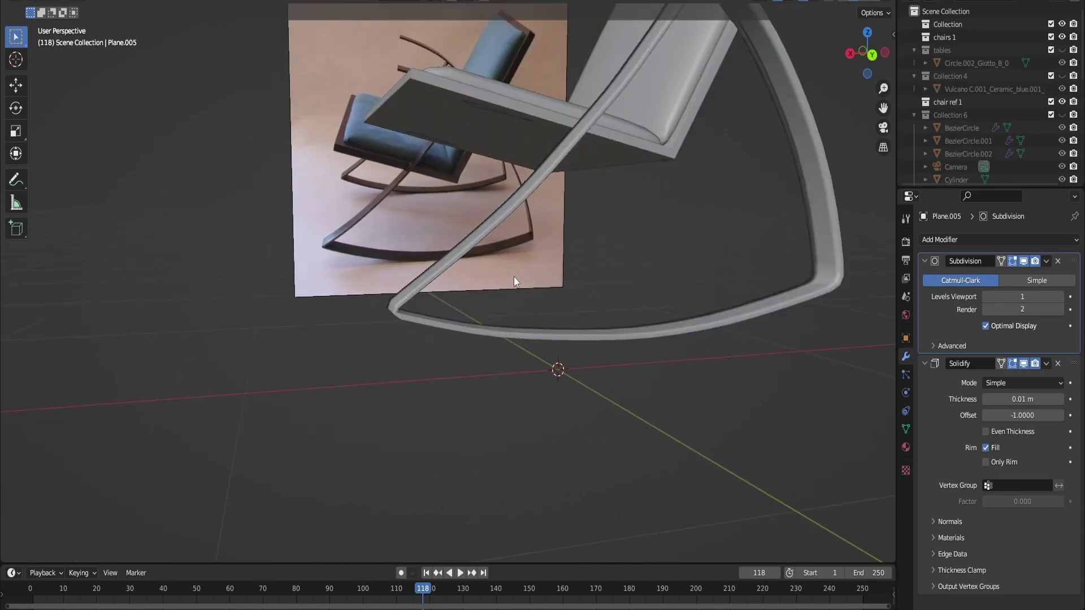
- Add a supporting loop cut near the lower rear corner of the rocker frame
shift+middle_drag(743, 311, 561, 360)
key(Tab)
scroll(551, 344, up, 4)
key(ctrl+r)
click(568, 380)
scroll(581, 300, down, 5)
key(Tab)
drag(867, 52, 890, 59)
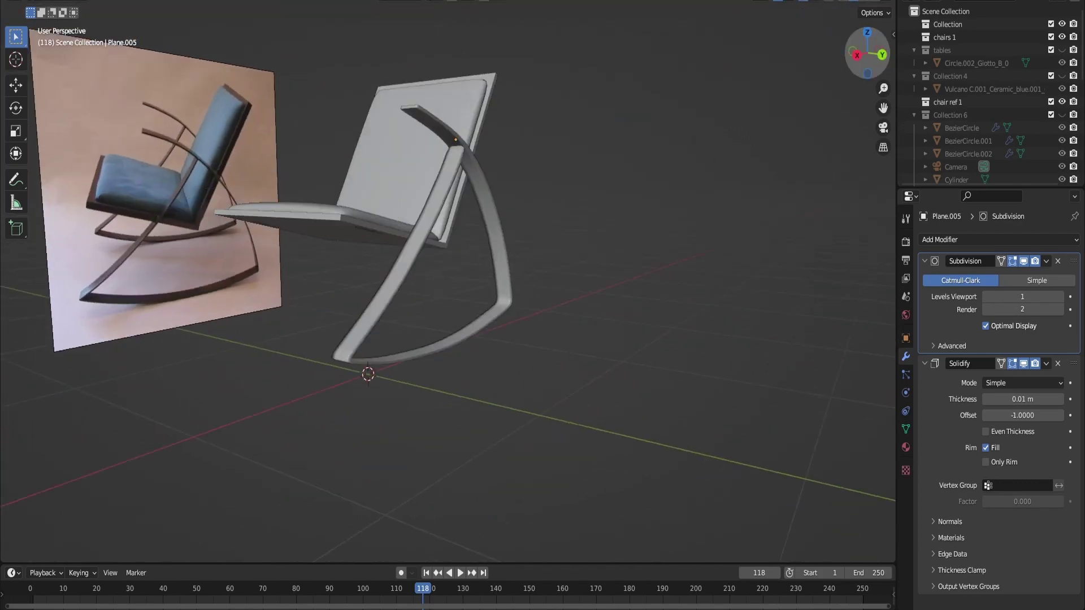
- Add a Mirror modifier to the rocker frame to repeat it on the chair's opposite side
scroll(525, 231, up, 6)
key(Tab)
key(Tab)
scroll(605, 181, down, 8)
click(999, 240)
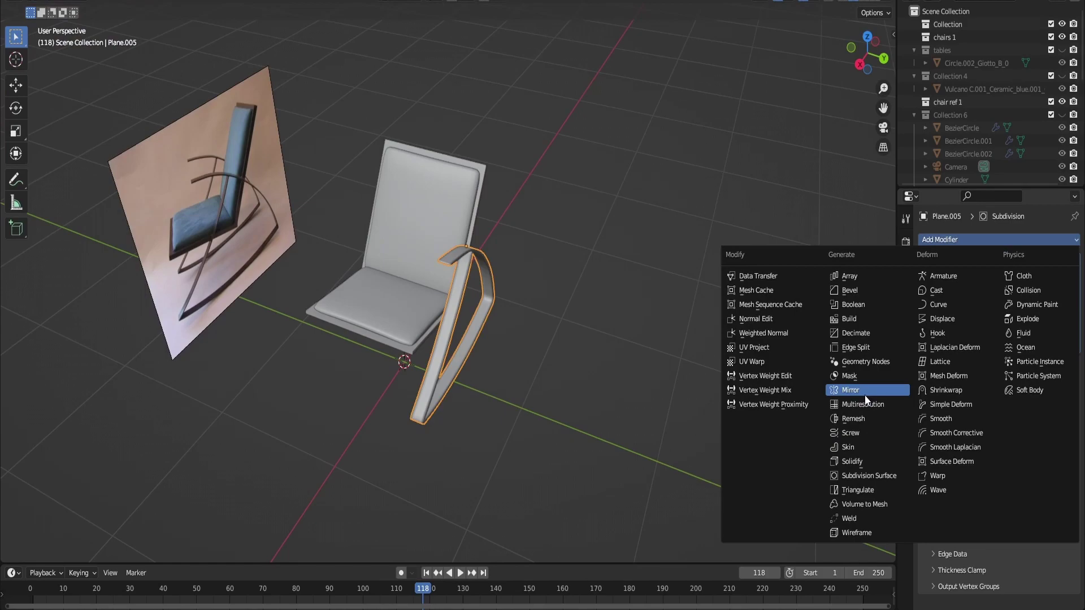
click(864, 395)
click(473, 204)
click(1021, 493)
click(994, 493)
click(659, 228)
middle_drag(660, 228, 645, 204)
scroll(664, 174, up, 4)
drag(1022, 270, 1061, 274)
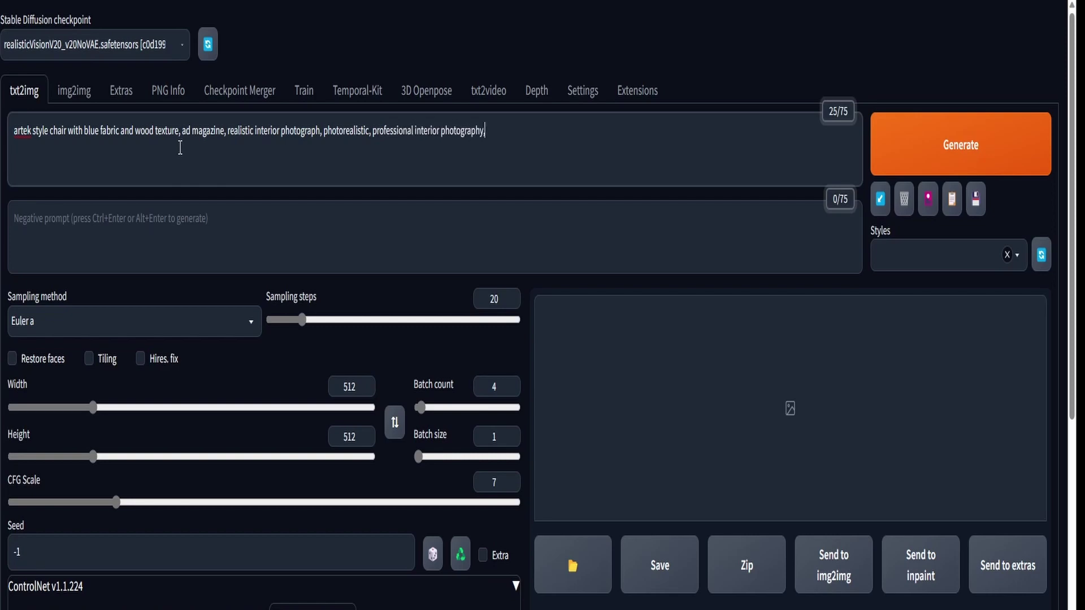
- Enter the negative prompt "bad art, beginner art," and extend the prompt with "art station, pintrest, high quality, high resolution, 4k"
click(181, 218)
text(bad art, beginner art,)
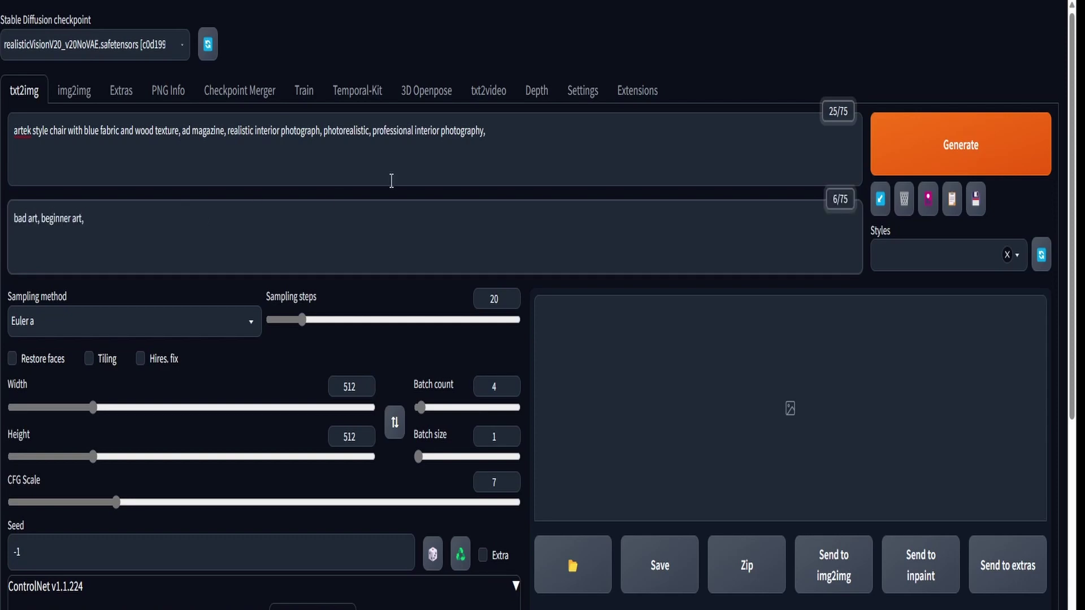
click(514, 146)
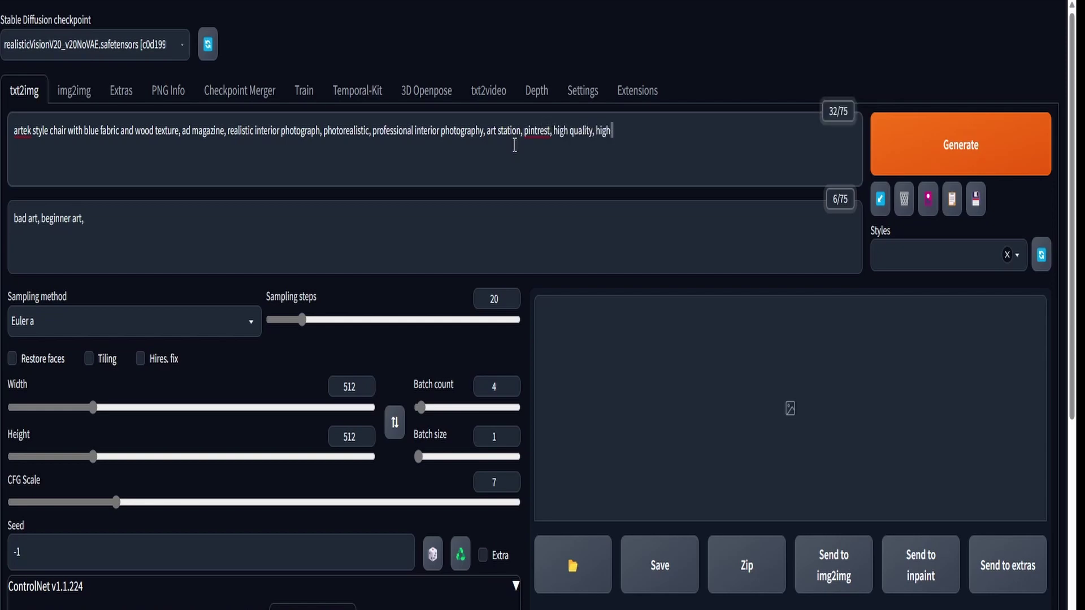
- Append "bad quality, Noisy, blurry," to the negative prompt
click(240, 247)
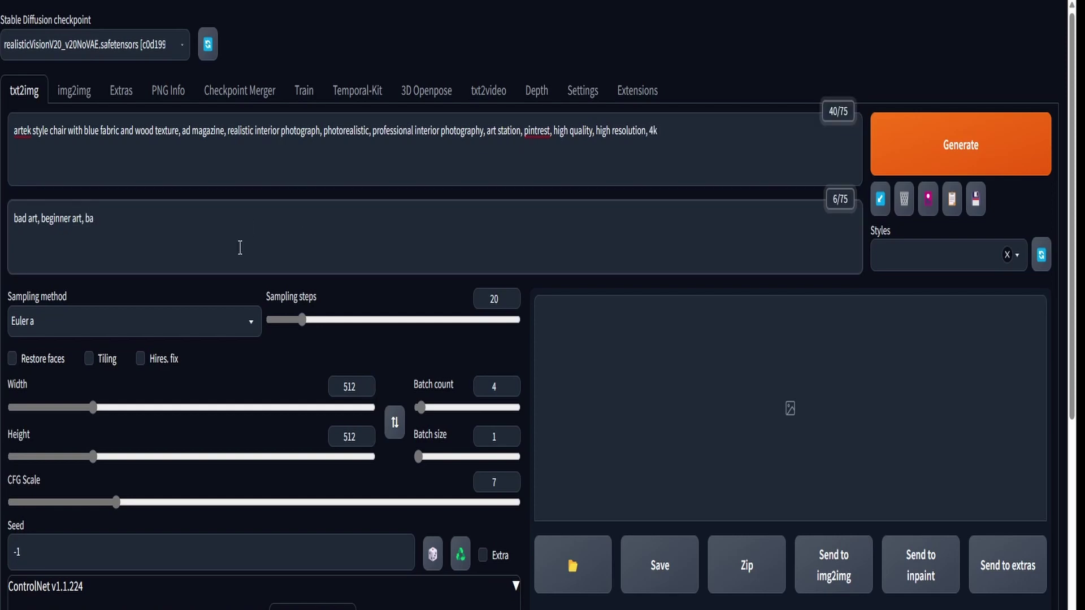
text(bad quality, Noisy, blurry,)
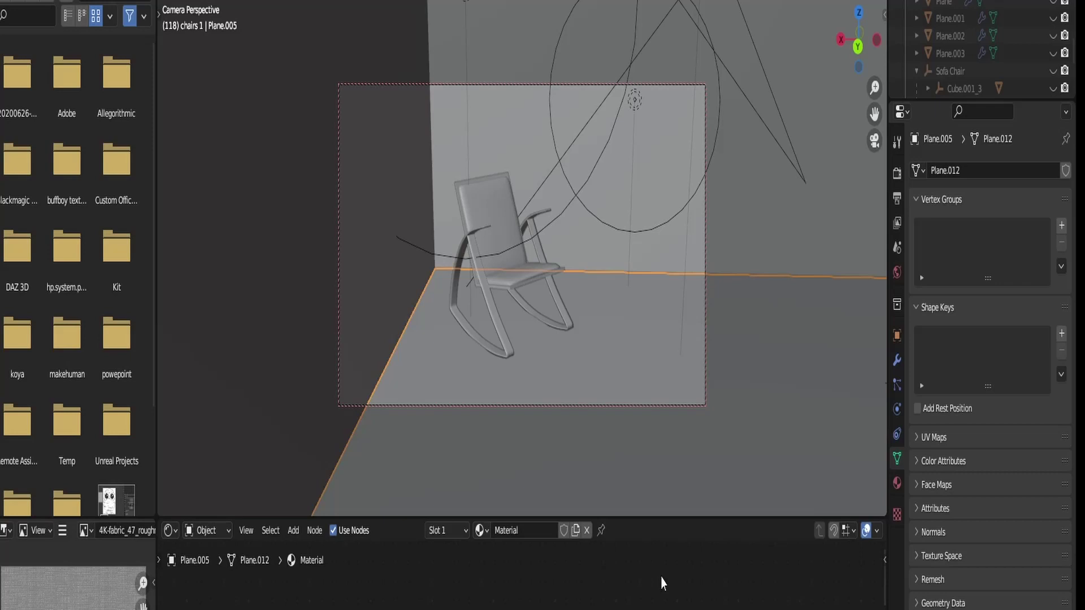
- Enlarge the 3D viewport and frame the rocking chair in the room's corner outside the camera view
drag(682, 517, 682, 609)
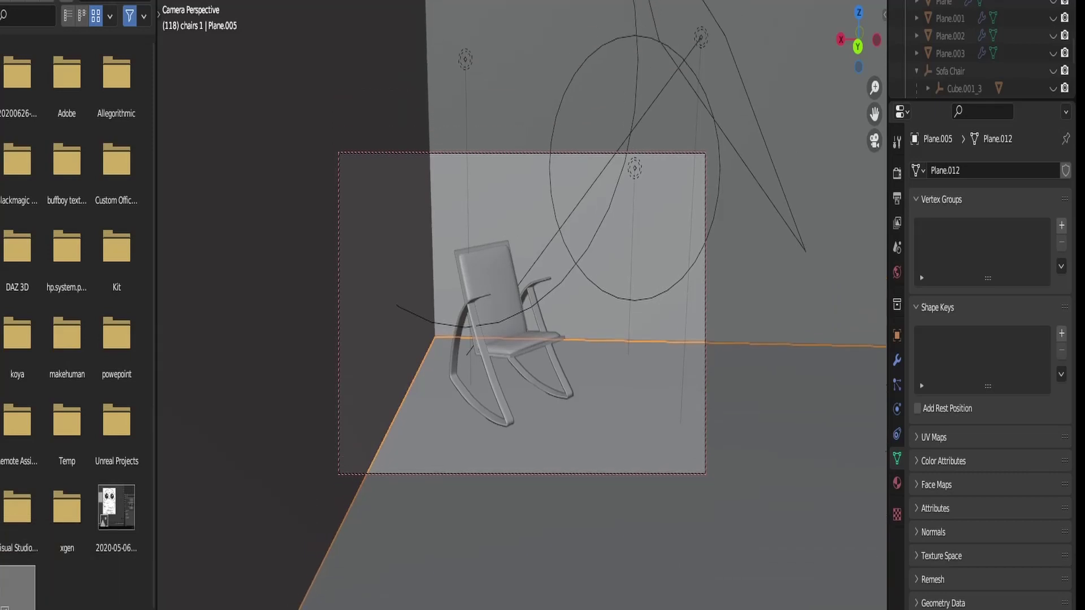
click(877, 144)
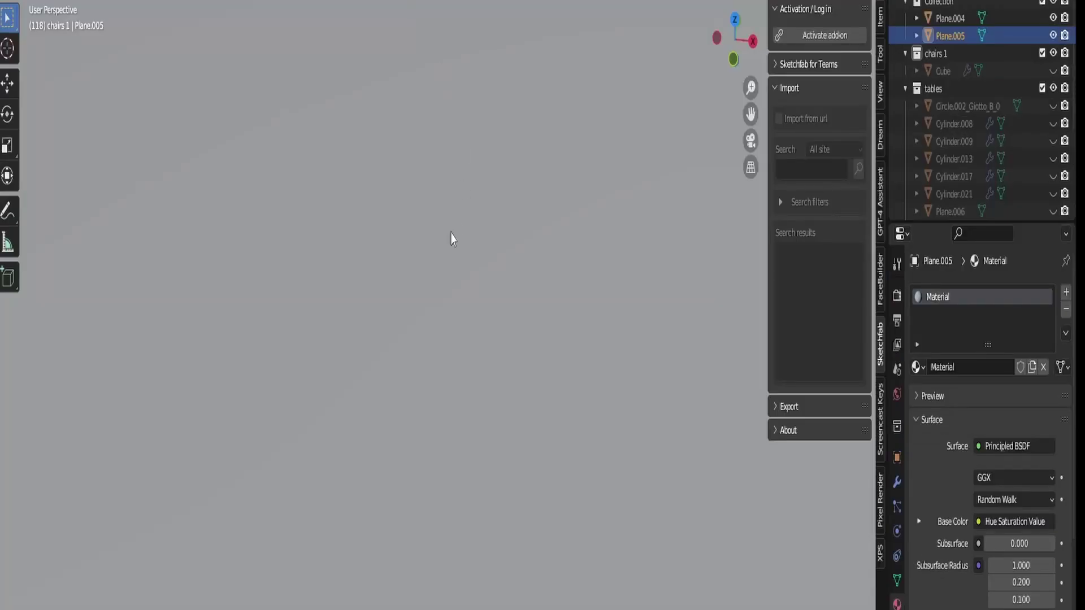
scroll(451, 238, down, 1)
drag(755, 42, 819, 44)
drag(753, 44, 737, 31)
scroll(404, 200, up, 2)
shift+middle_drag(381, 202, 573, 333)
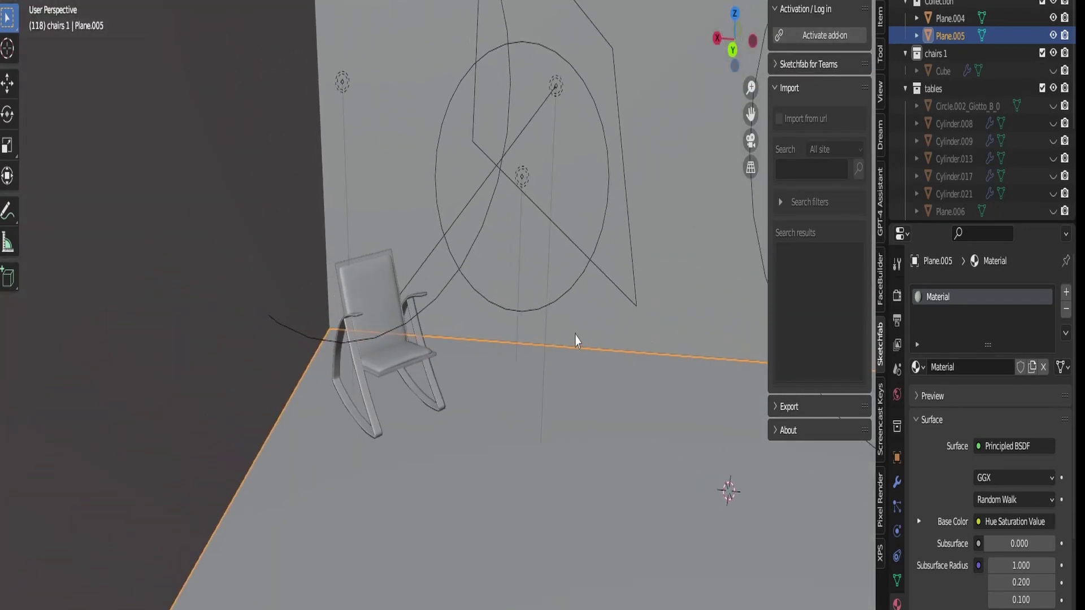
- Hide the three lights in the room, leaving only the chair, walls and floor in view
scroll(483, 280, up, 1)
click(326, 43)
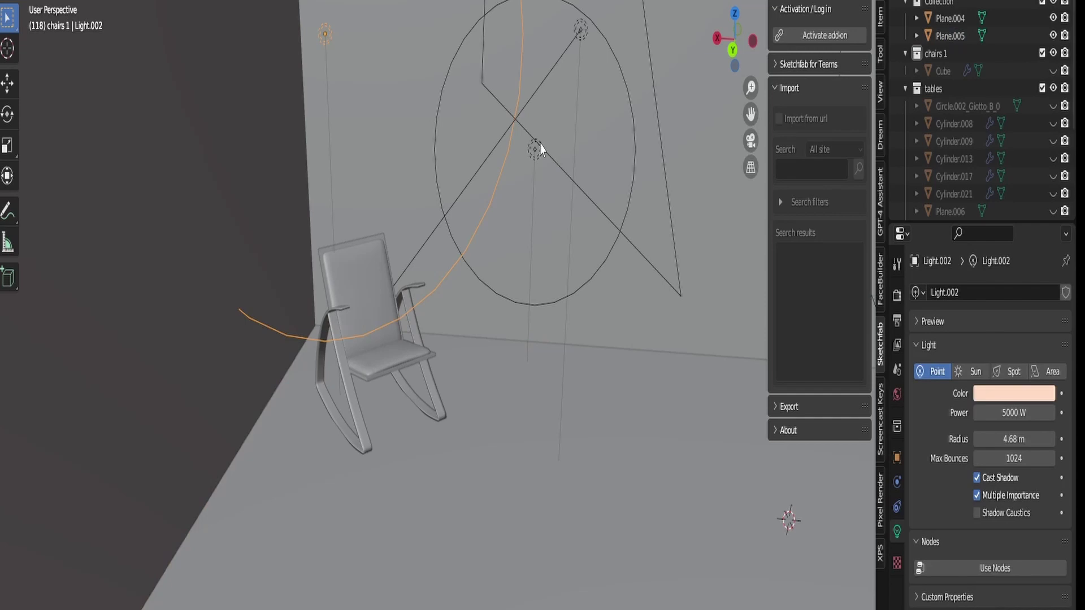
key(h)
click(534, 179)
key(h)
click(587, 25)
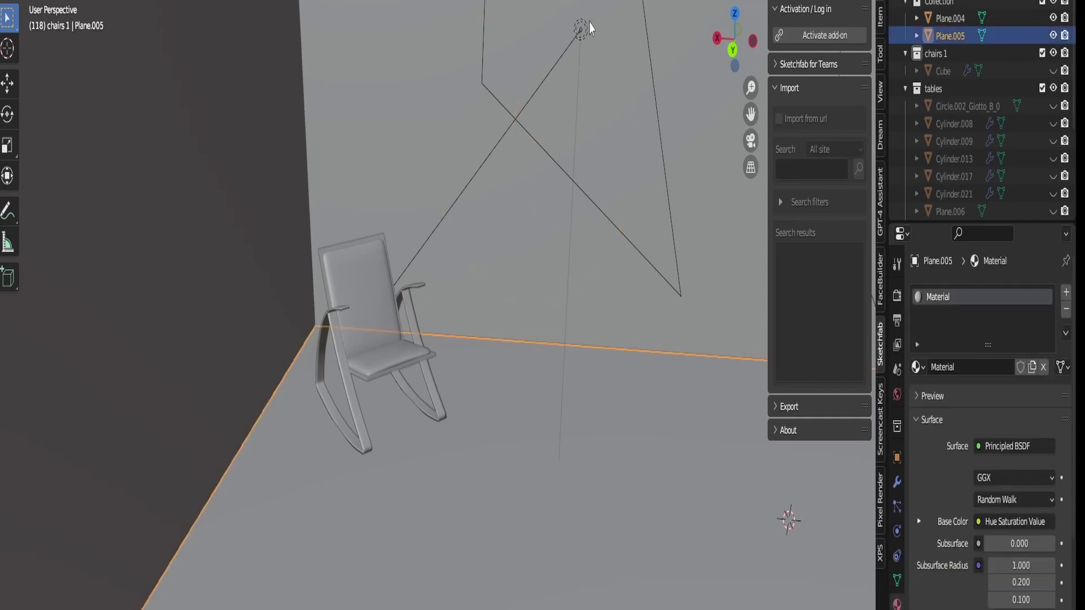
key(h)
key(alt+h)
click(578, 40)
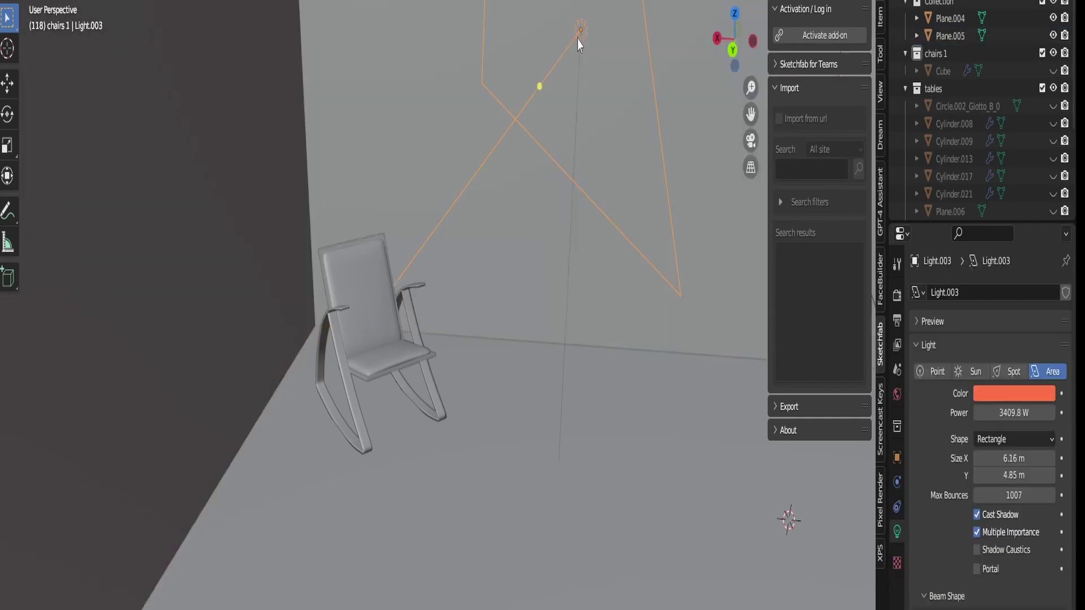
shift+middle_drag(608, 127, 632, 125)
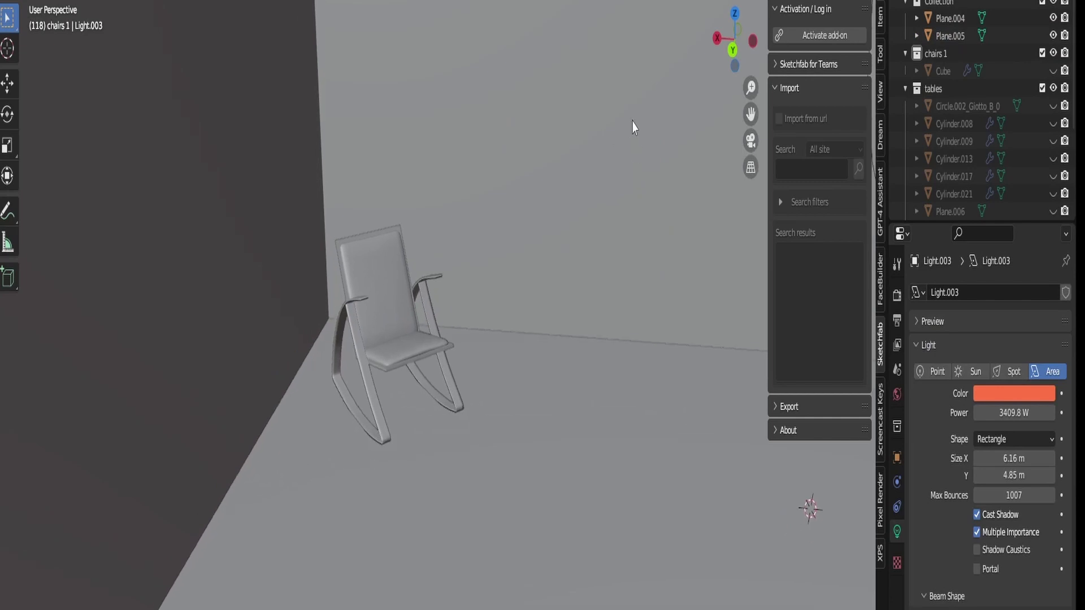
- Frame the rocking chair more closely, hide the viewport's sidebar and widen the viewport
scroll(632, 126, up, 1)
drag(723, 44, 731, 40)
shift+middle_drag(600, 134, 621, 149)
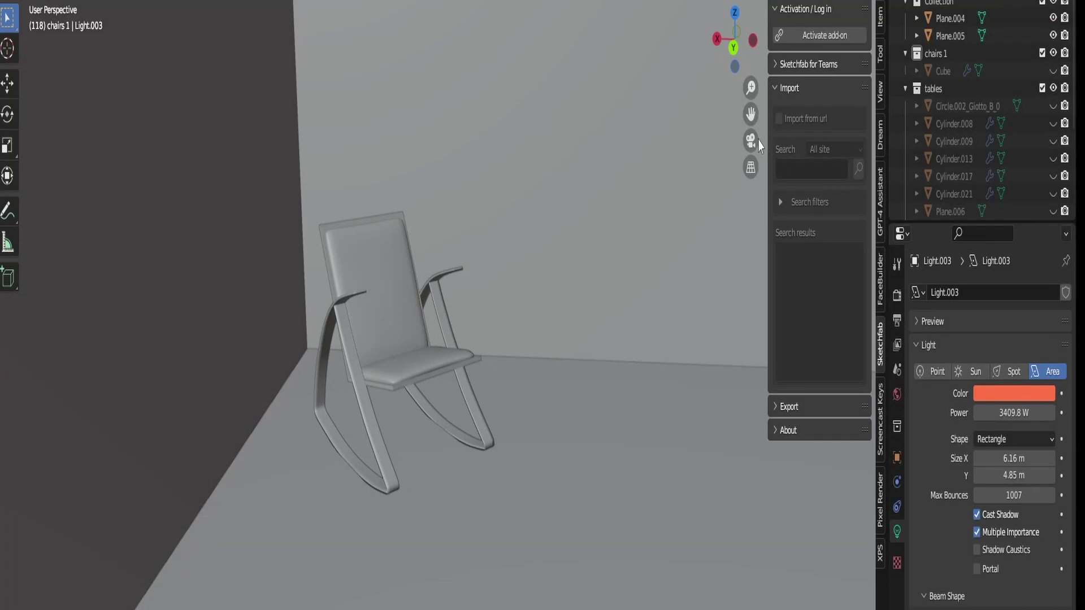
click(756, 141)
key(n)
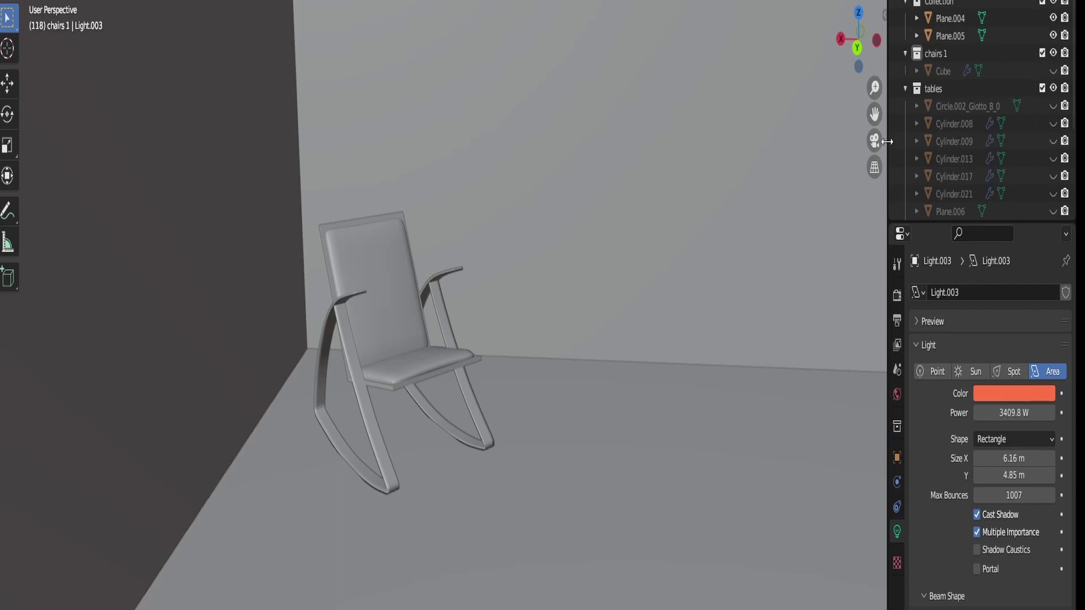
drag(887, 142, 997, 146)
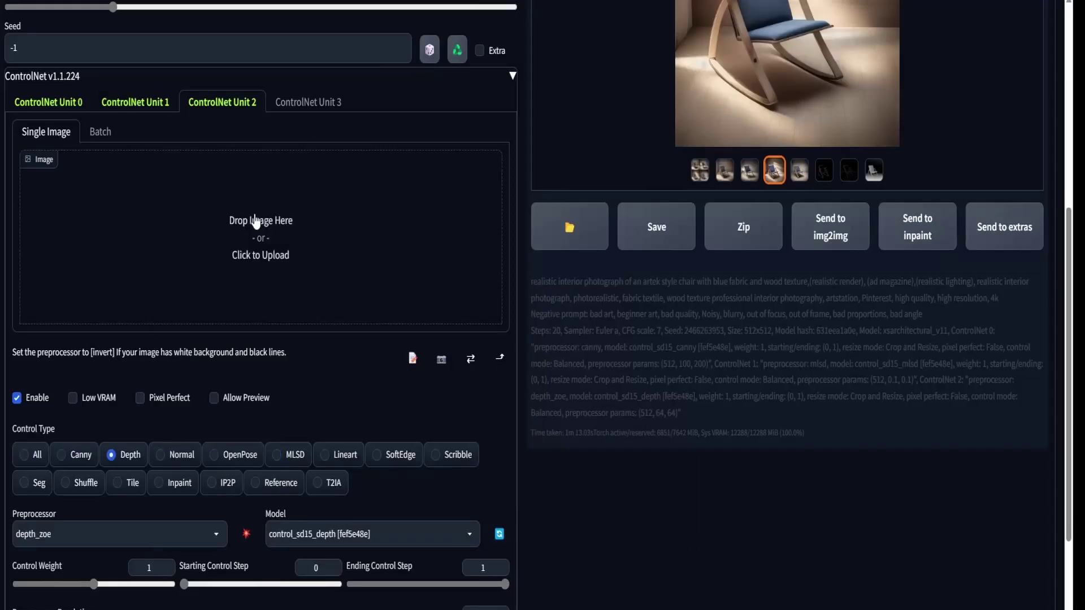
- Load the chair's viewport image into ControlNet Unit 2 and review the Canny settings of Unit 0
click(254, 220)
double_click(290, 399)
click(49, 101)
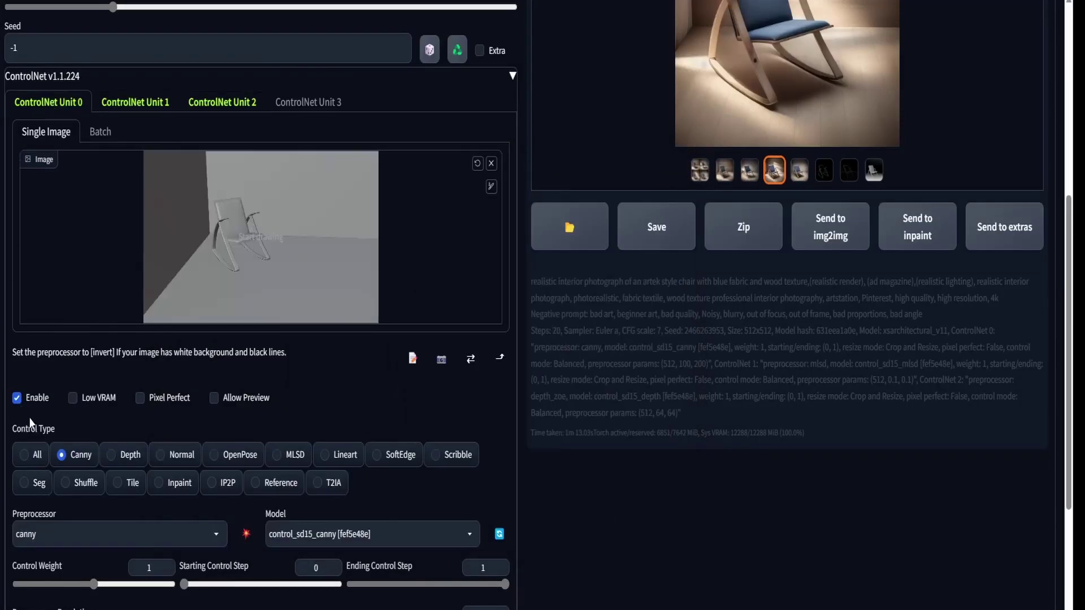
scroll(31, 423, down, 2)
scroll(153, 392, up, 2)
- In ControlNet Unit 1, set the MLSD value threshold to 0.05 and the control weight to 1.05
click(126, 105)
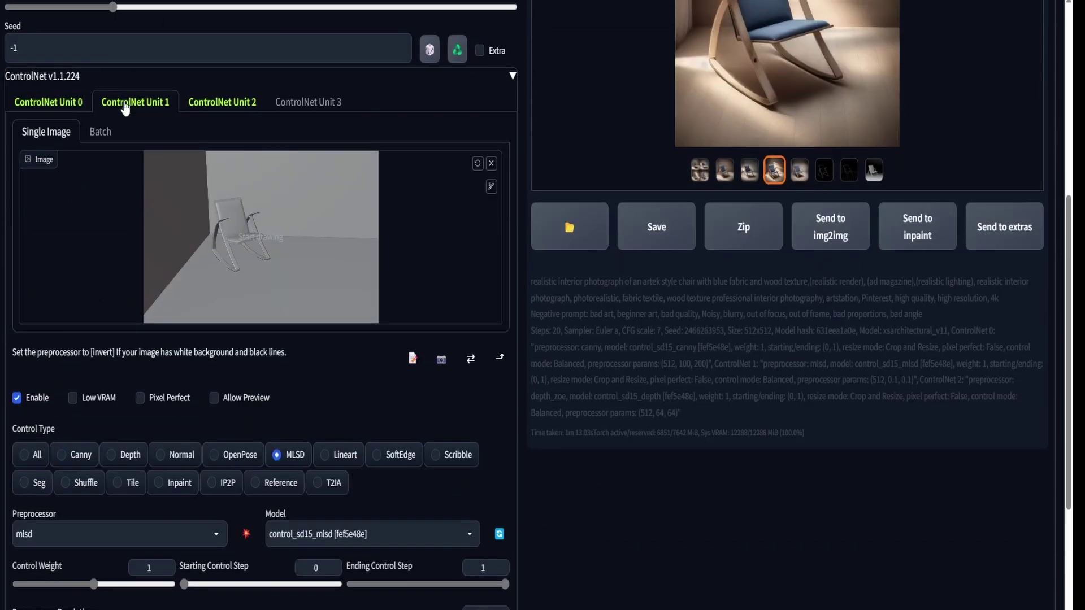
scroll(128, 169, down, 2)
scroll(283, 363, down, 4)
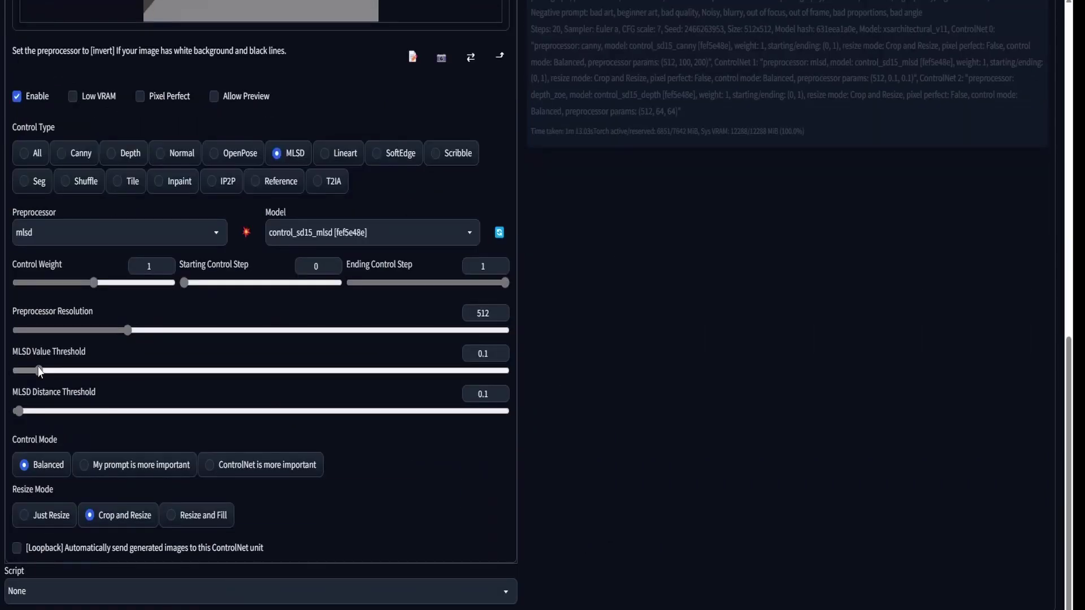
drag(40, 371, 26, 371)
click(169, 265)
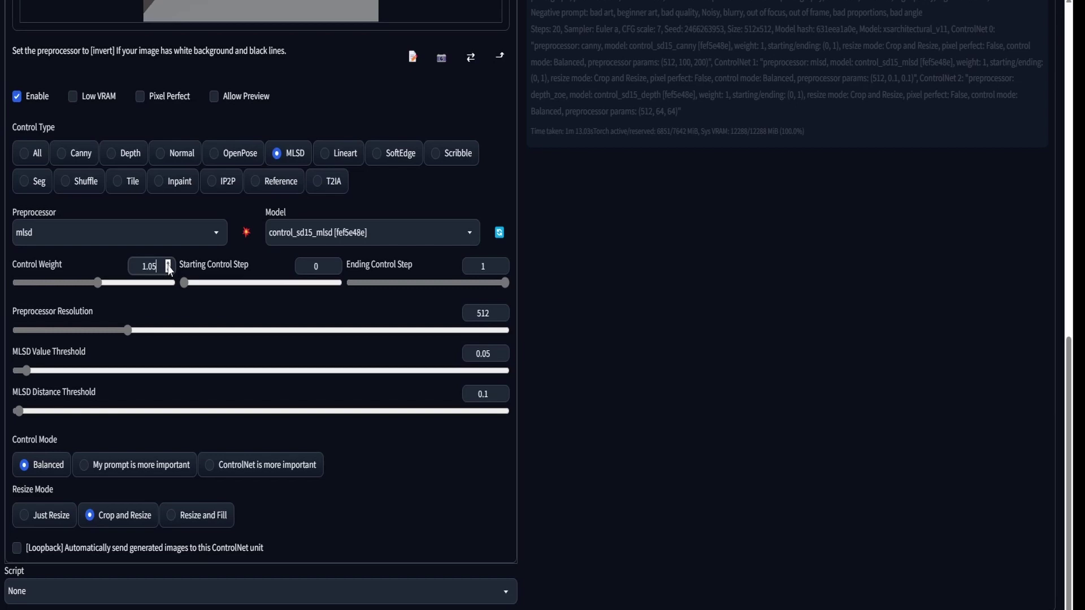
- Review the Depth settings of ControlNet Unit 2 and open ControlNet Unit 3
scroll(168, 266, up, 2)
scroll(169, 169, up, 2)
click(222, 3)
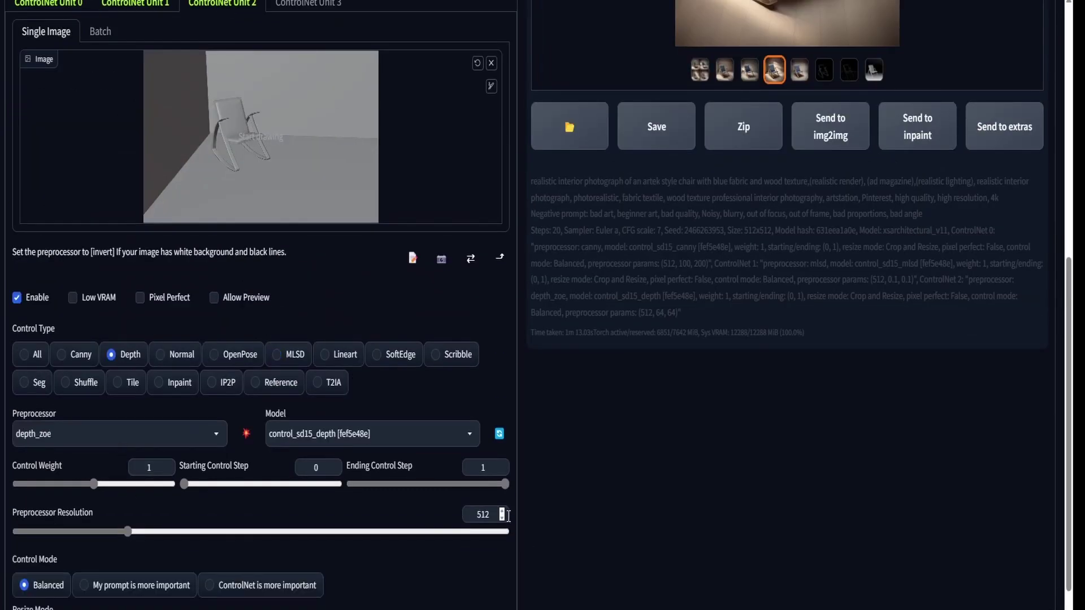
click(307, 2)
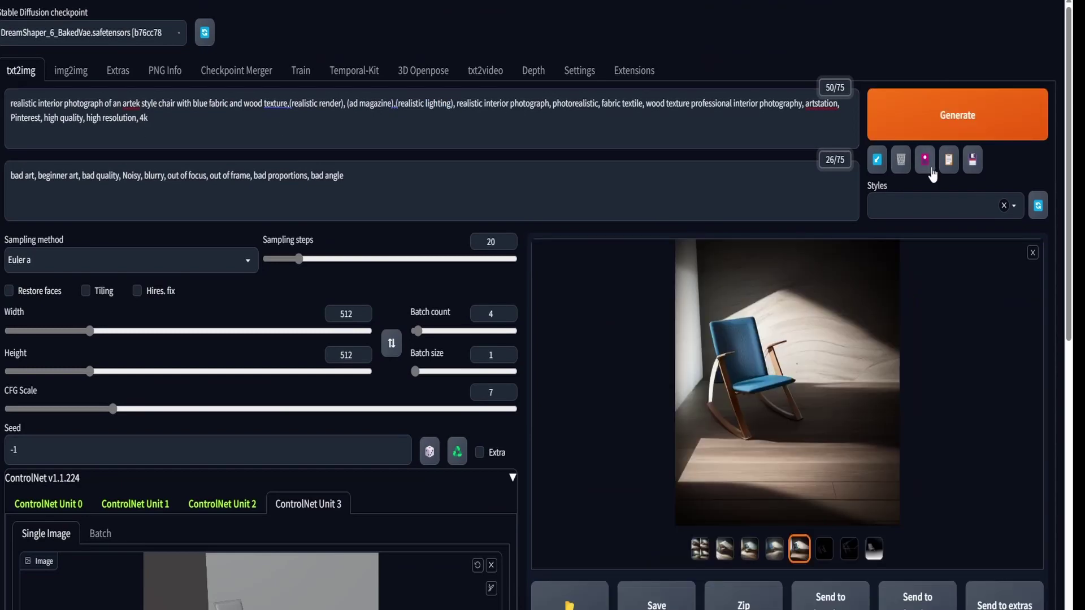
- Add the artek_5400_lora LoRA to the prompt
click(929, 168)
scroll(774, 473, down, 4)
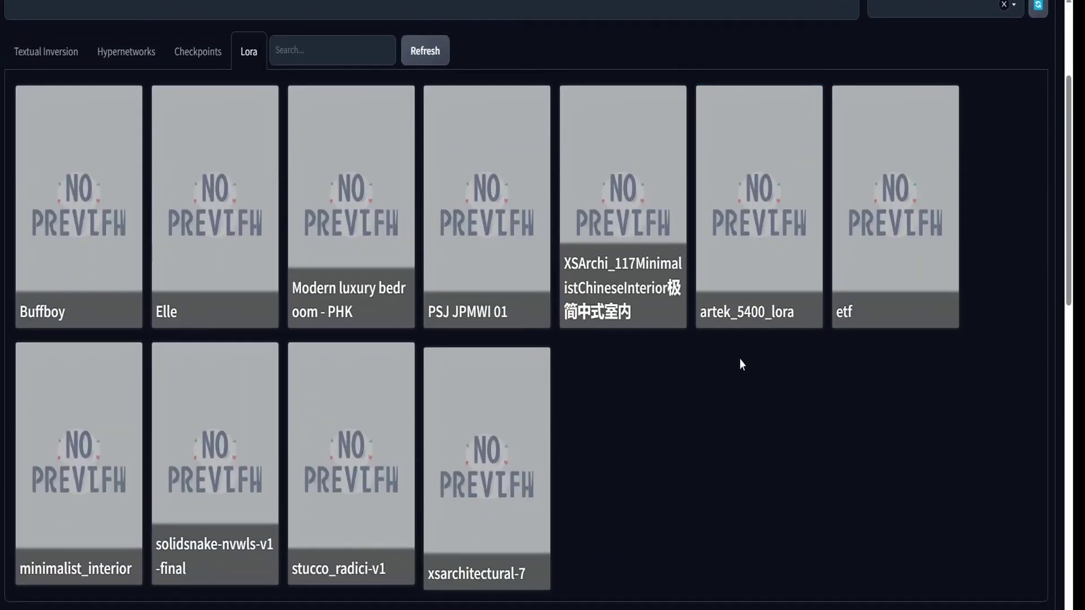
click(759, 282)
scroll(740, 359, up, 4)
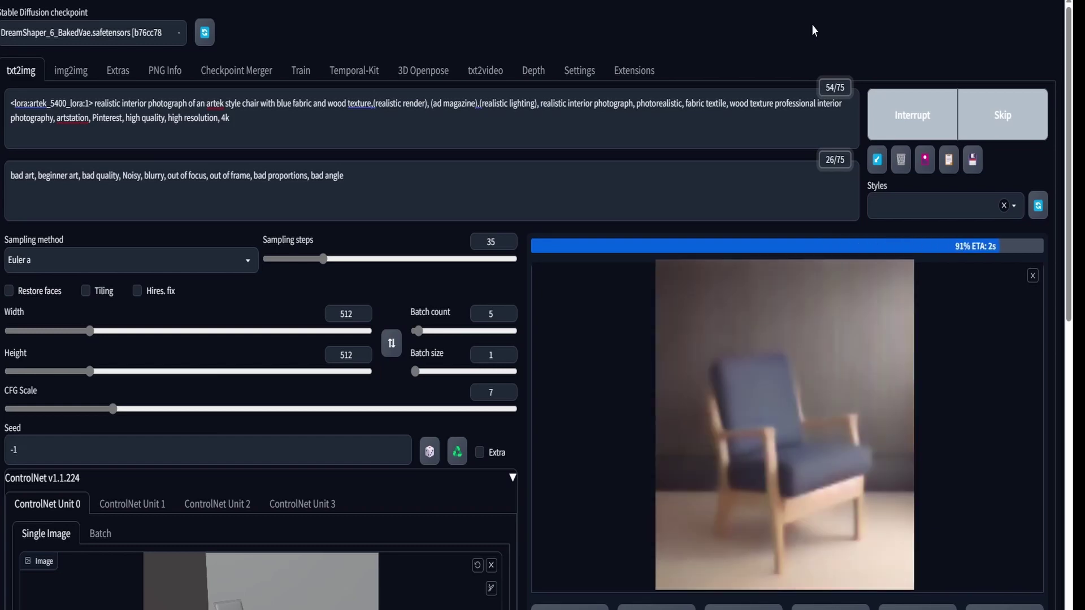
- Look through the individual images of the batch generated with the artek LoRA
click(749, 549)
click(774, 549)
click(799, 550)
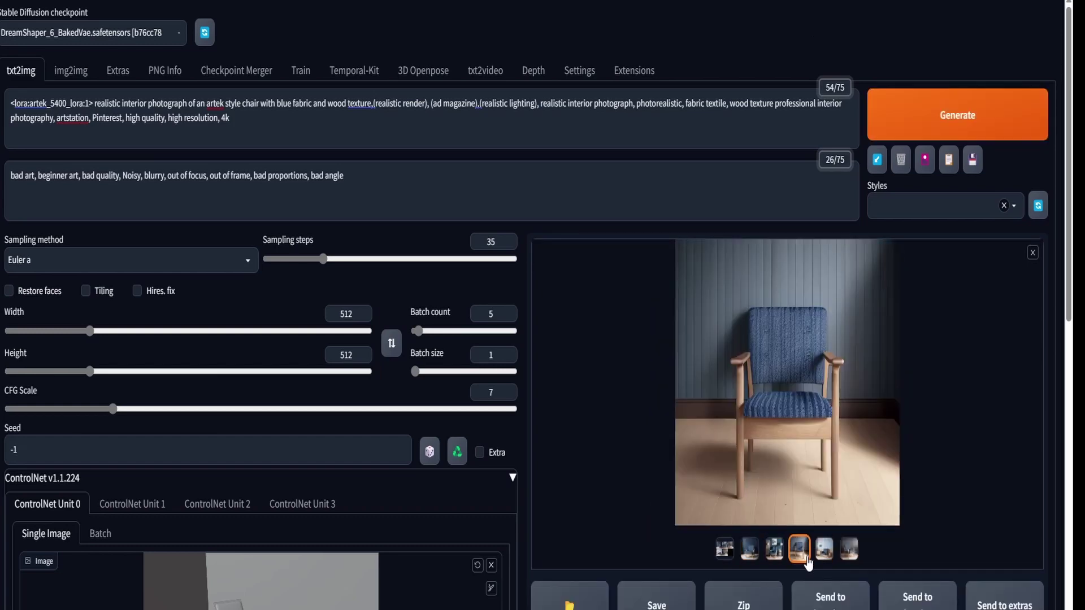
click(824, 549)
click(849, 549)
- Enable ControlNet Unit 1 with its MLSD control type
scroll(390, 343, down, 5)
click(131, 202)
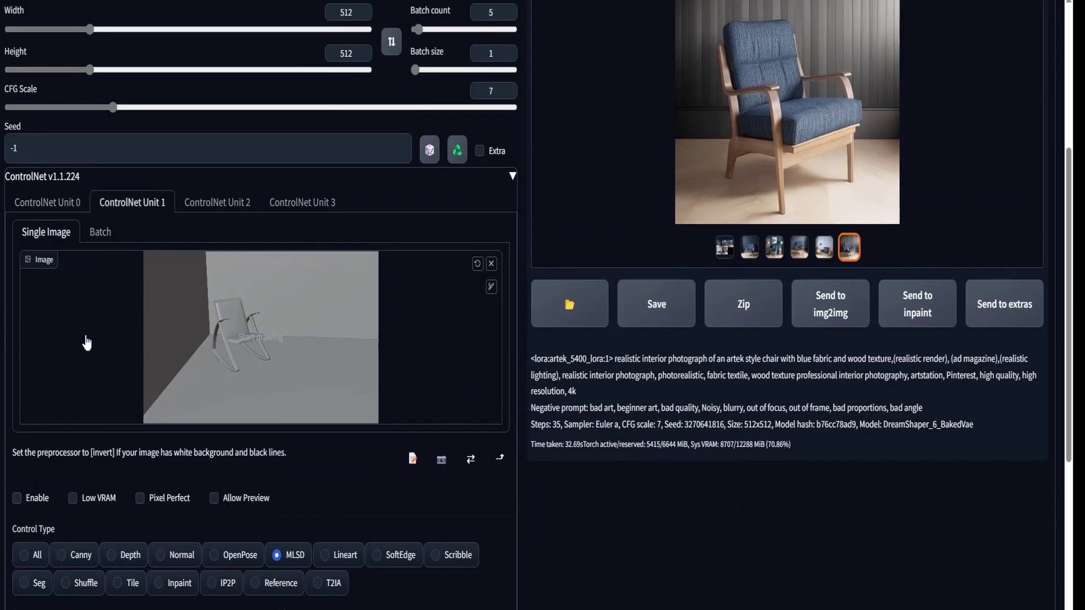
click(17, 497)
scroll(654, 189, up, 5)
- Browse the blue armchair images enlarged, going back to the overview grid, and close the viewer
click(815, 420)
key(Left)
key(Left)
key(Left)
key(Left)
key(Left)
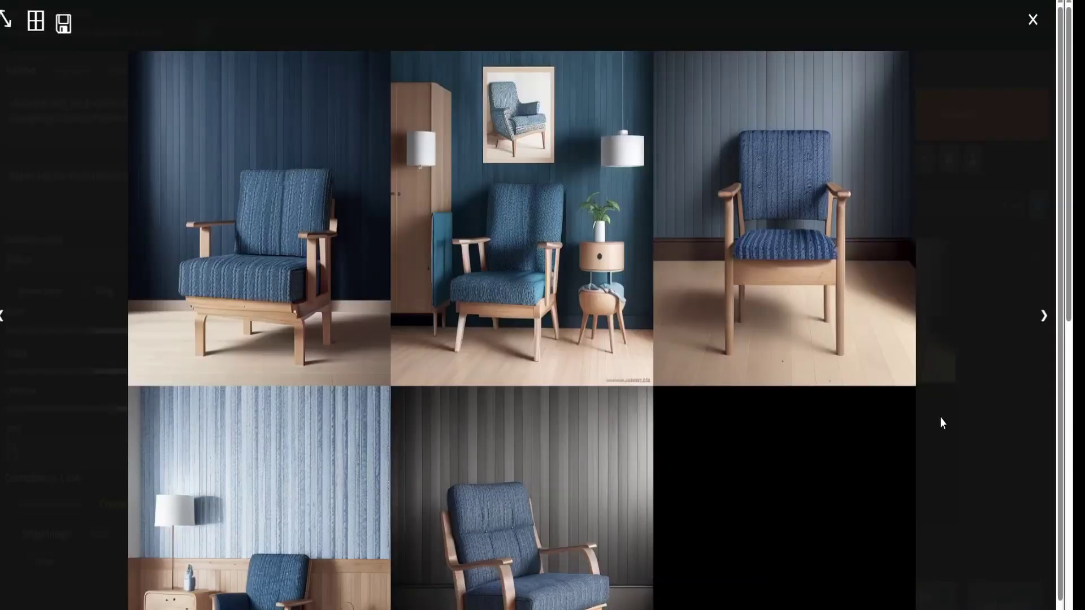
click(940, 417)
- Generate a new batch guided by ControlNet Unit 1 and browse the resulting rocking chair images enlarged
click(957, 115)
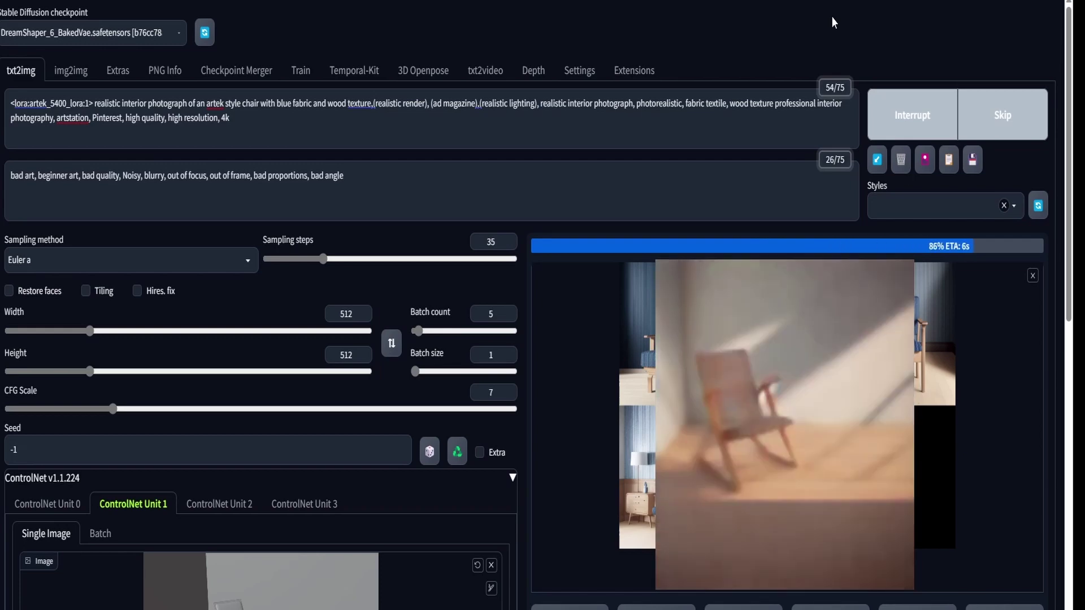
click(721, 396)
key(Right)
key(Right)
key(Right)
key(Right)
key(Right)
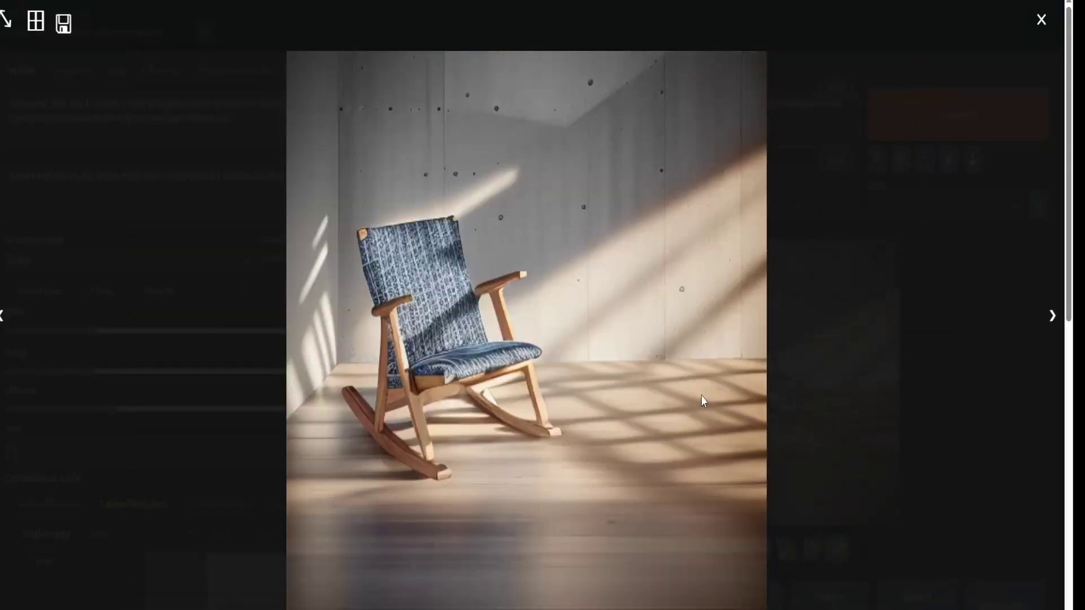
click(994, 410)
- Enable ControlNet Unit 0 with its Canny control type
scroll(994, 411, down, 4)
click(53, 304)
scroll(54, 329, down, 4)
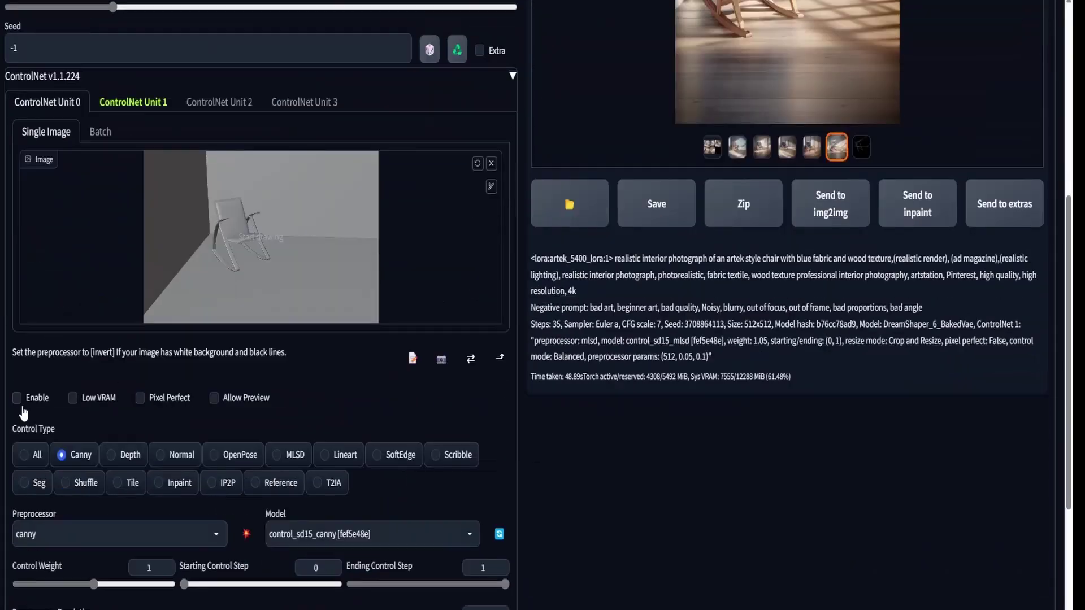
click(19, 400)
scroll(463, 271, up, 2)
- View the metal-framed rocking chair renders enlarged and compare their upholstery and lighting
click(863, 280)
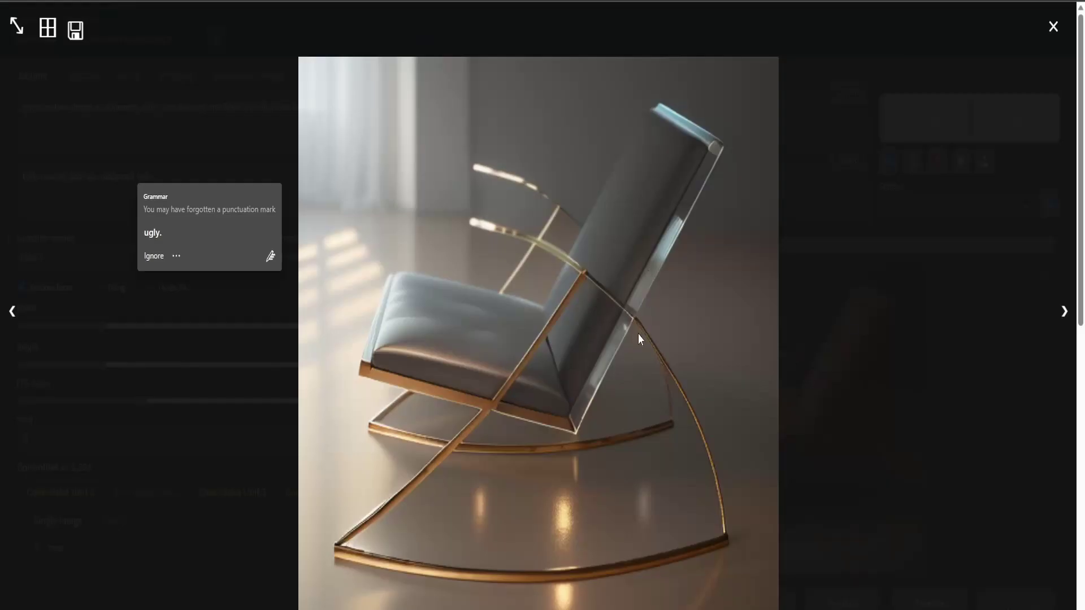
key(Right)
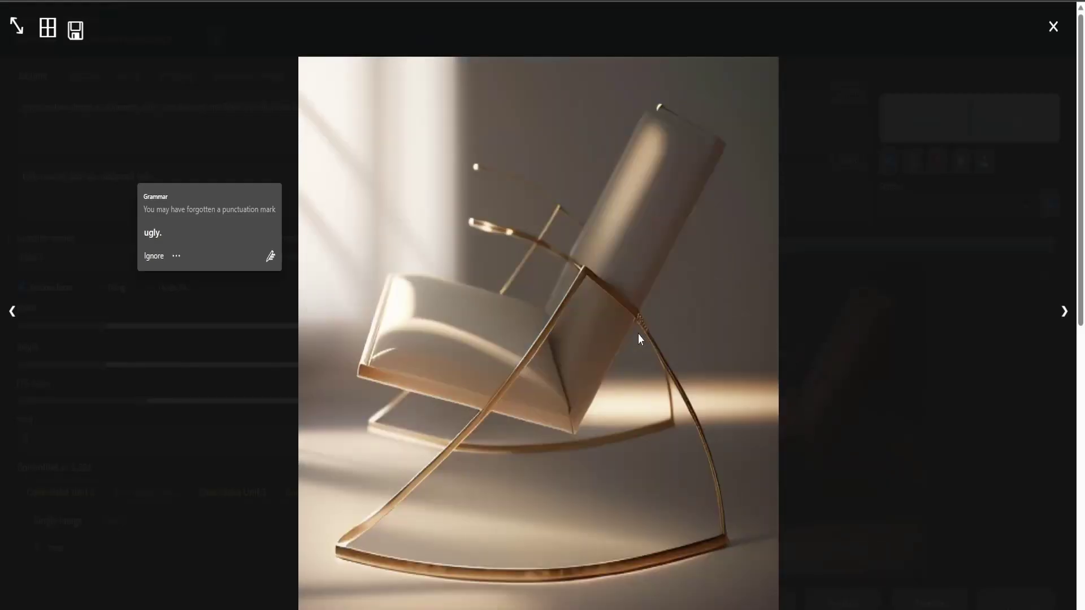
key(Right)
key(Right)
key(Right)
key(Right)
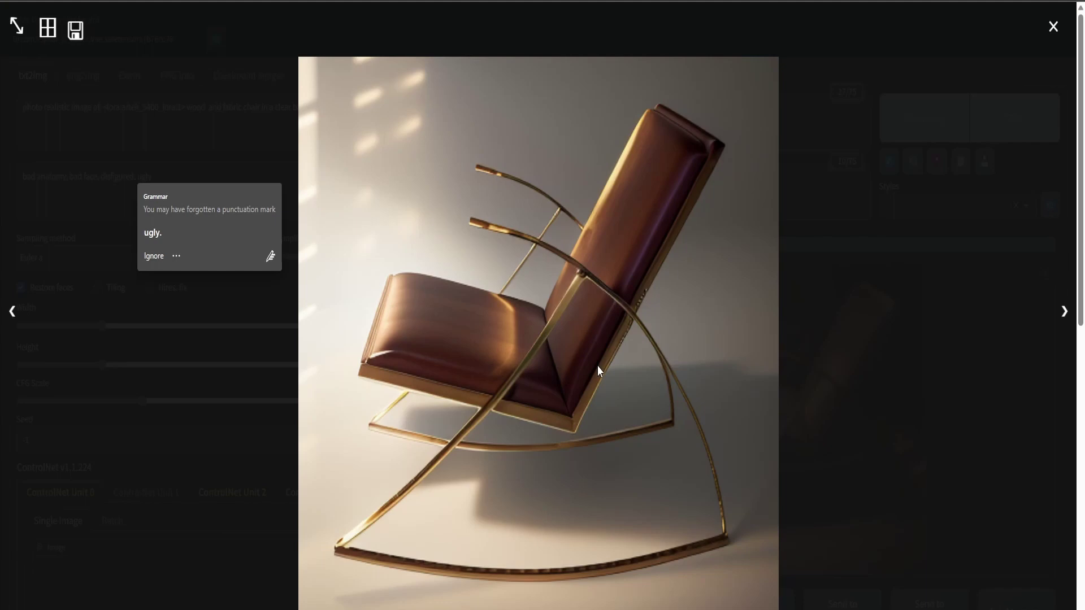
- Compare the straight-line, soft-edge and depth control maps of the rocking chair and close the viewer
key(Right)
key(Right)
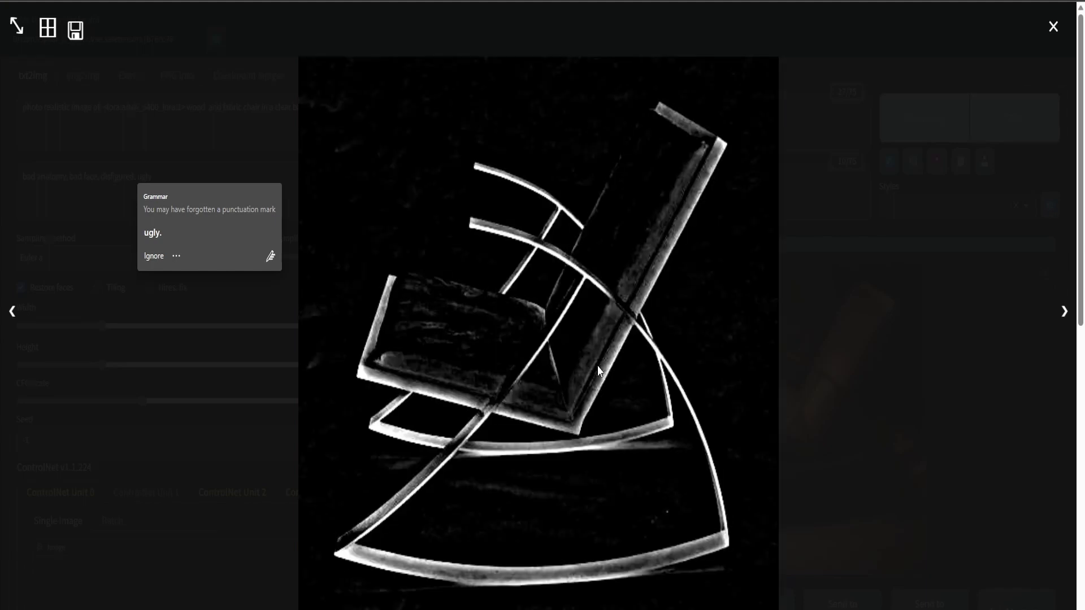
key(Left)
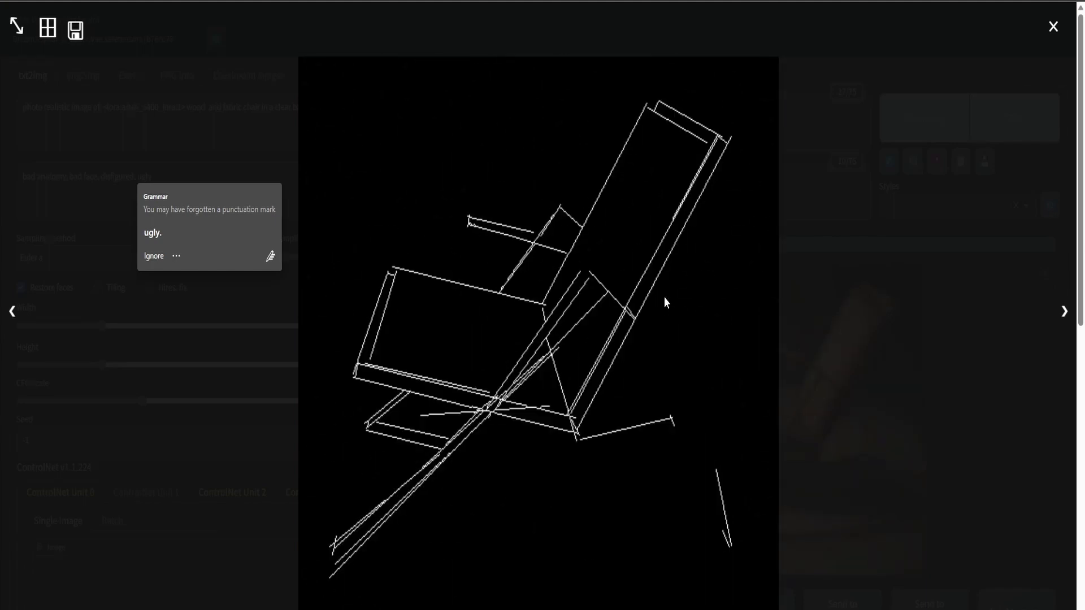
key(Right)
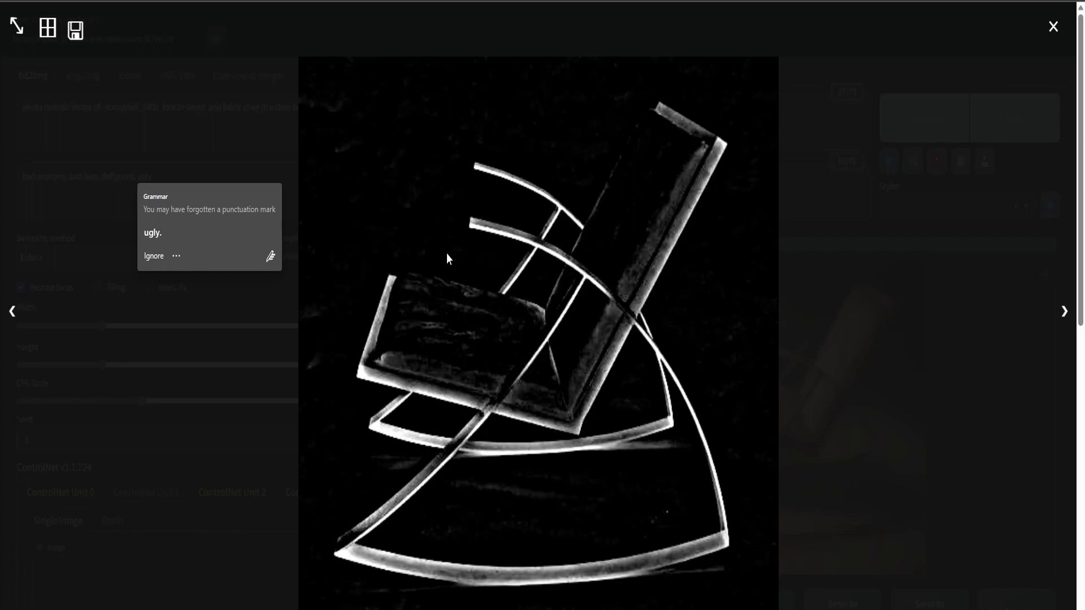
key(Right)
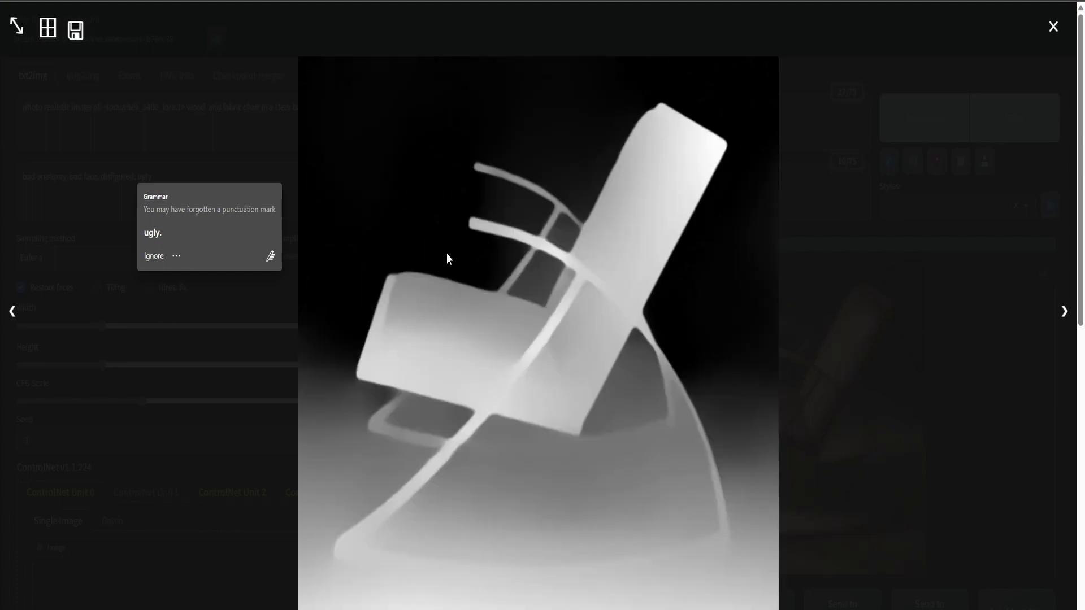
key(Left)
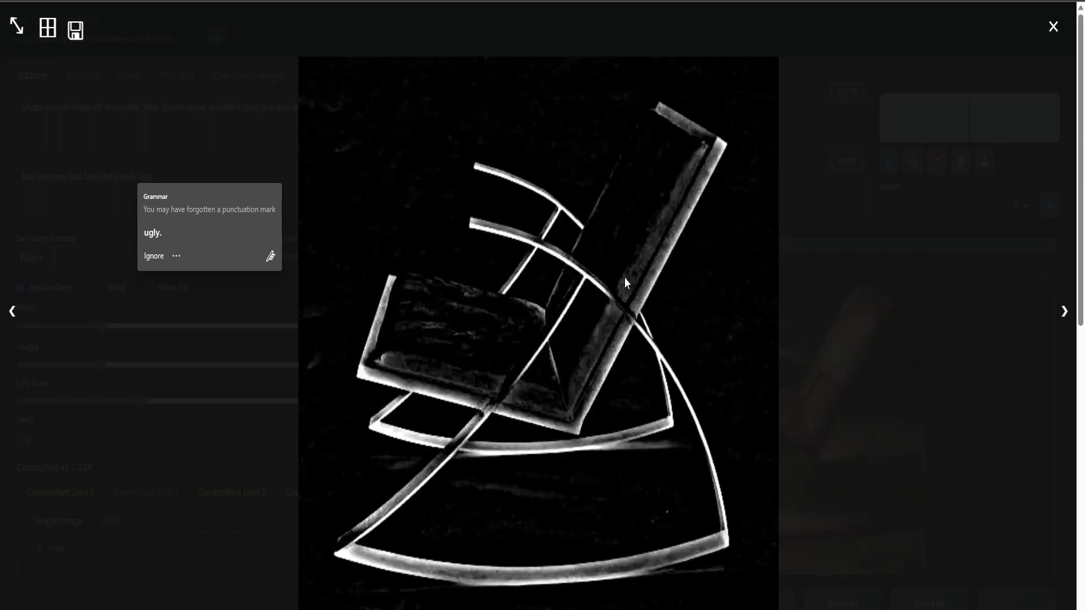
click(1036, 387)
- Review the four-image batch of wooden rocking chairs, both as an overview grid and as single renders
click(706, 368)
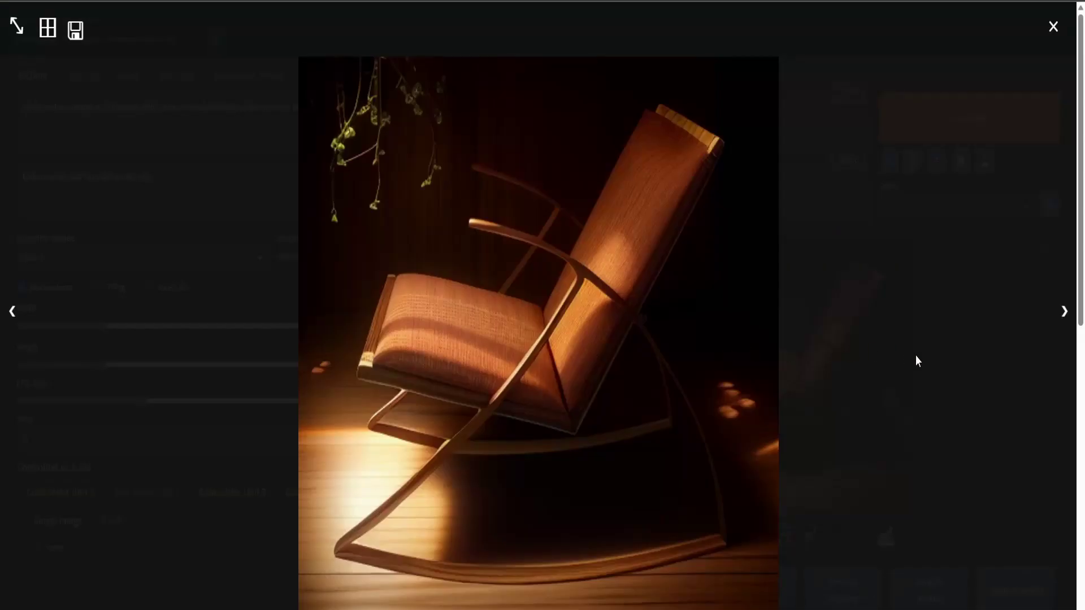
key(Left)
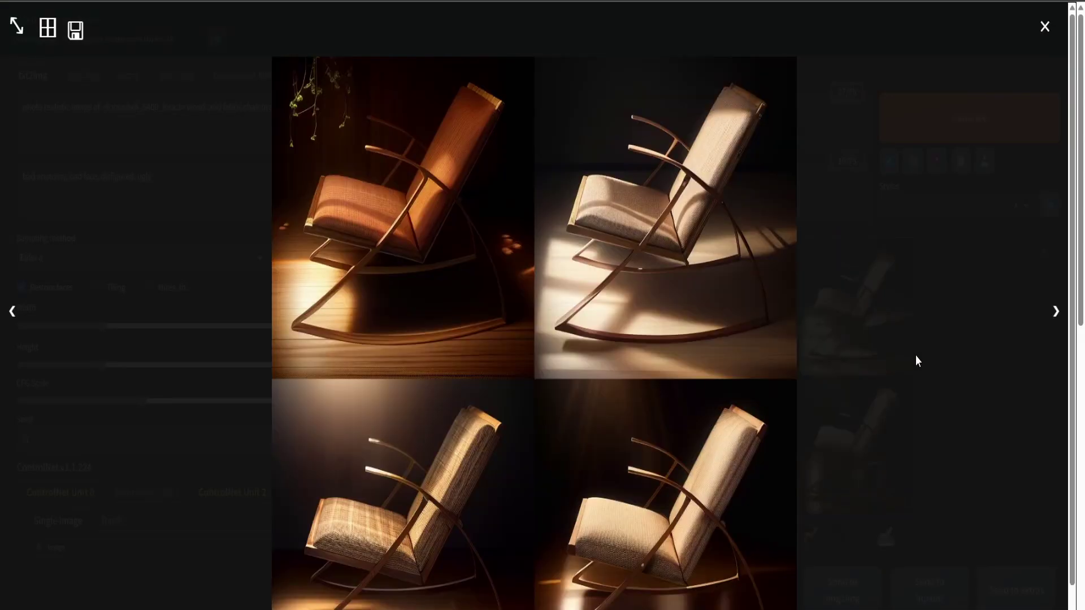
key(Right)
key(Right)
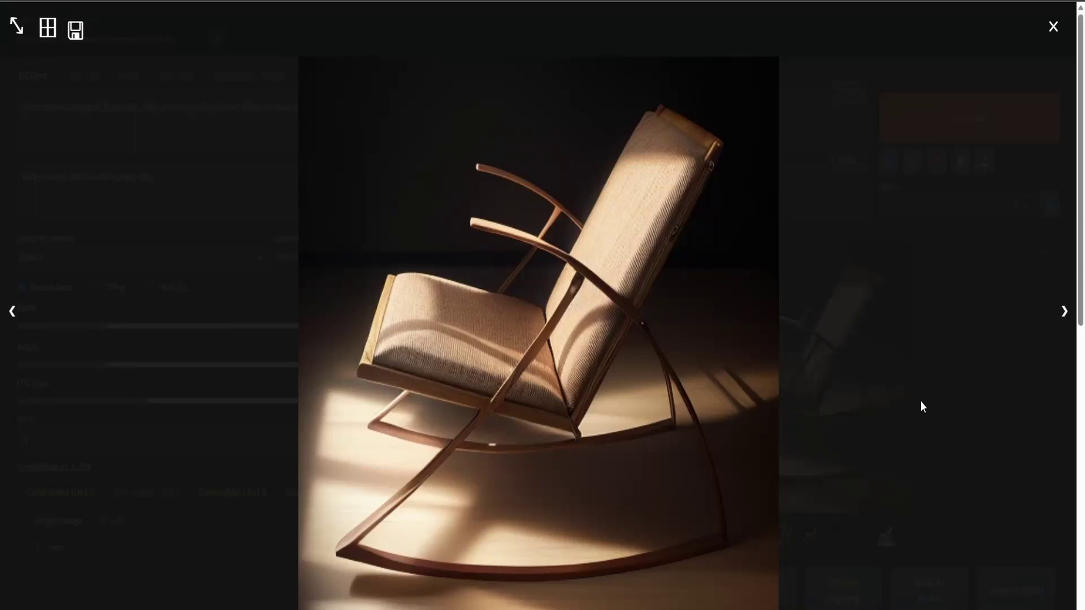
key(Right)
key(Right)
key(Right)
- Examine the six-image rocking chair batch one render at a time, comparing fabric, wood and lighting
key(Right)
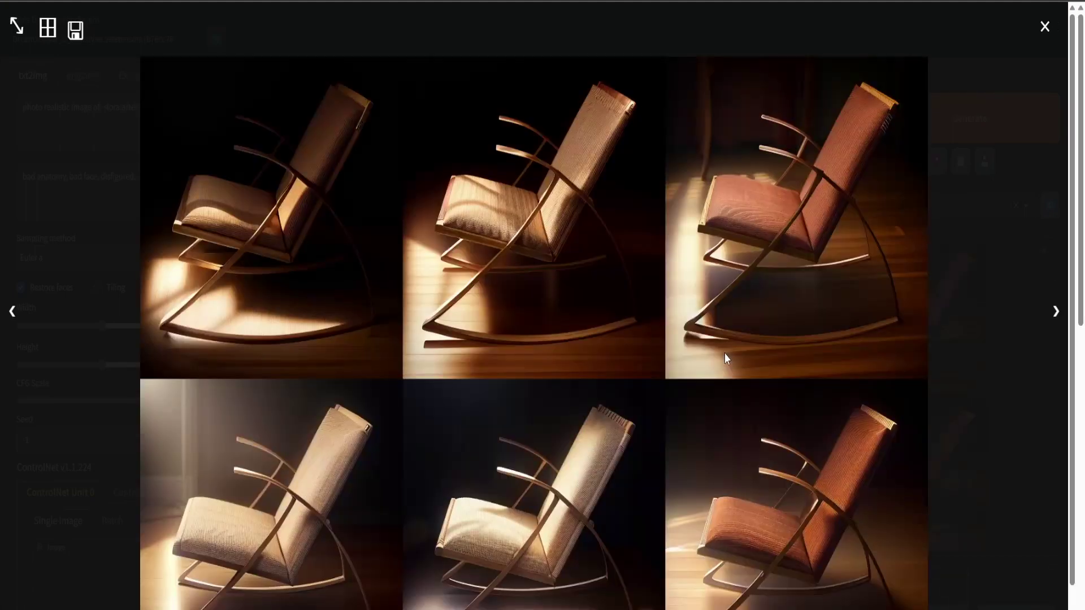
key(Right)
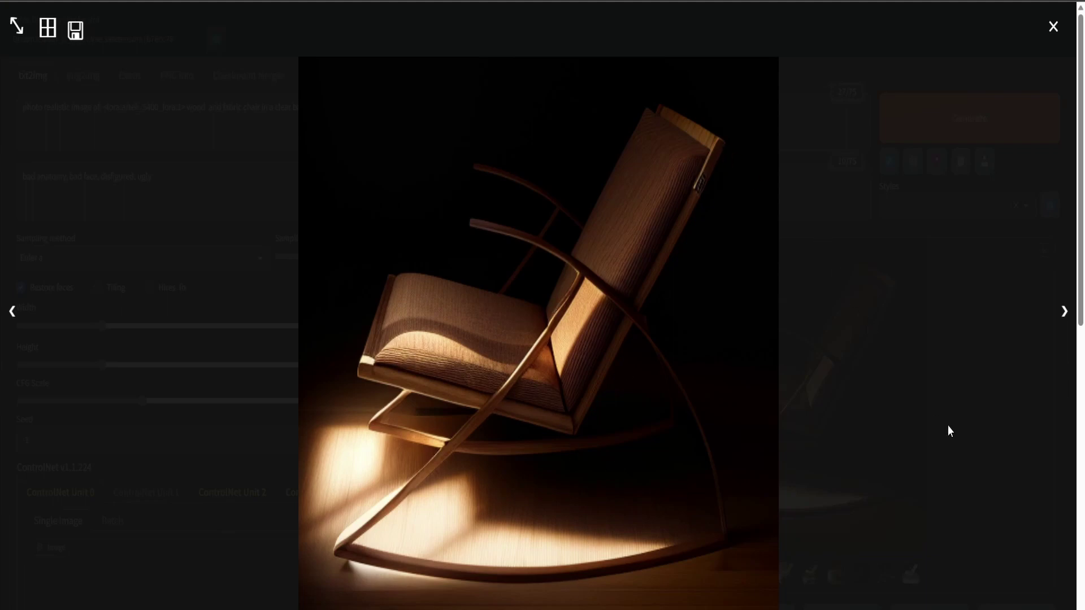
key(Right)
key(Right)
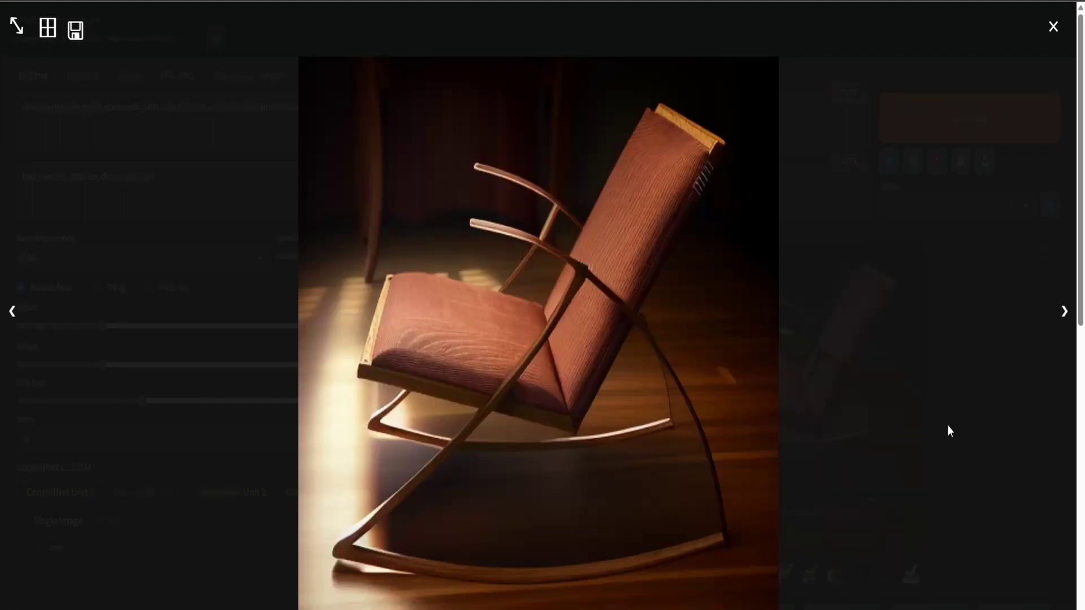
key(Right)
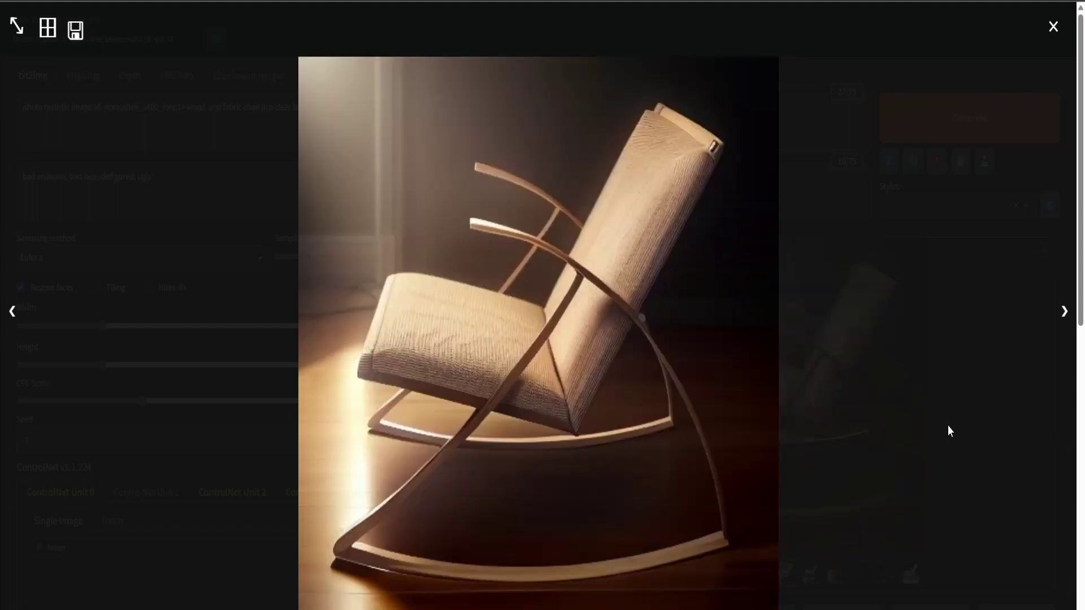
key(Right)
key(Right)
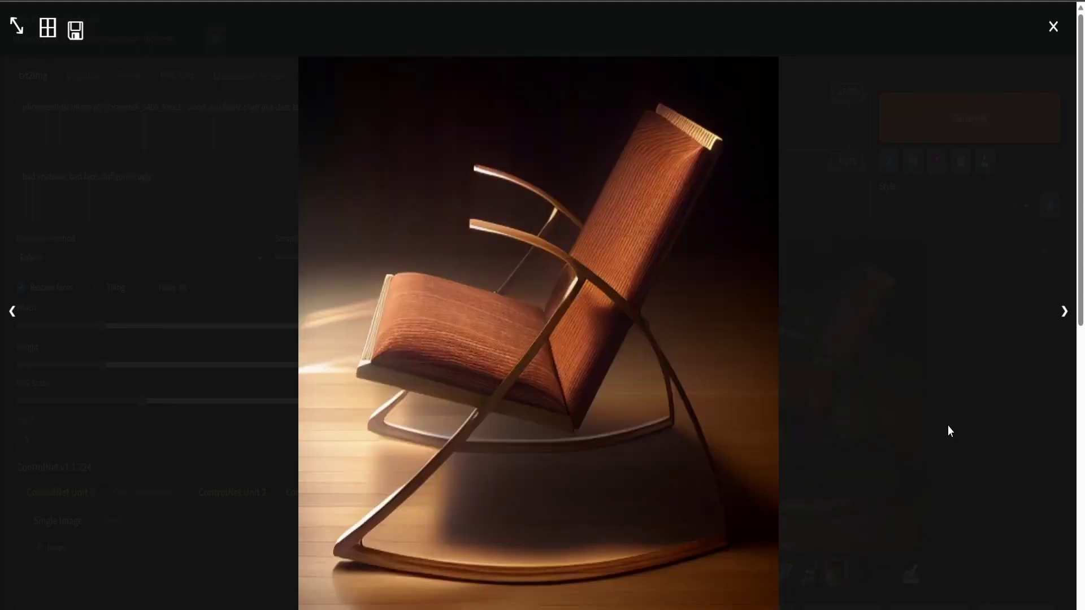
key(Right)
key(Right)
key(Right)
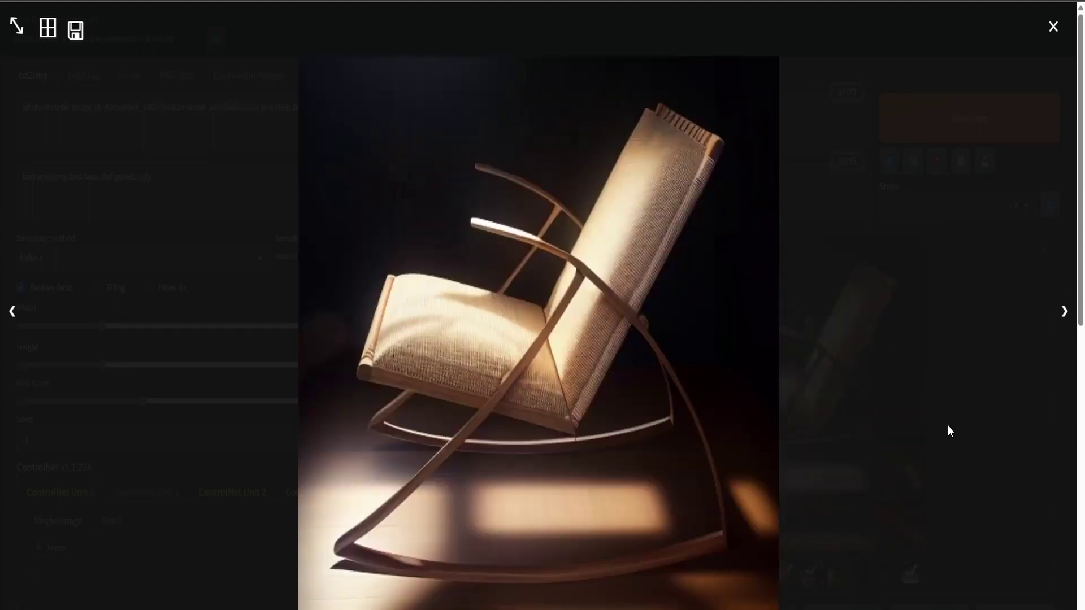
key(Right)
key(Right)
key(Right)
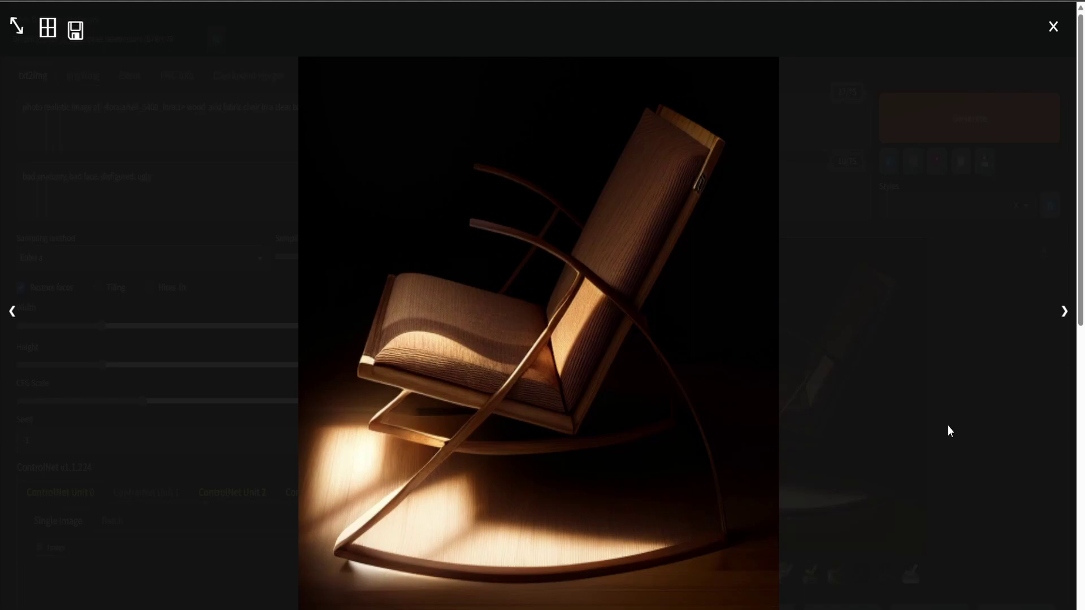
click(948, 425)
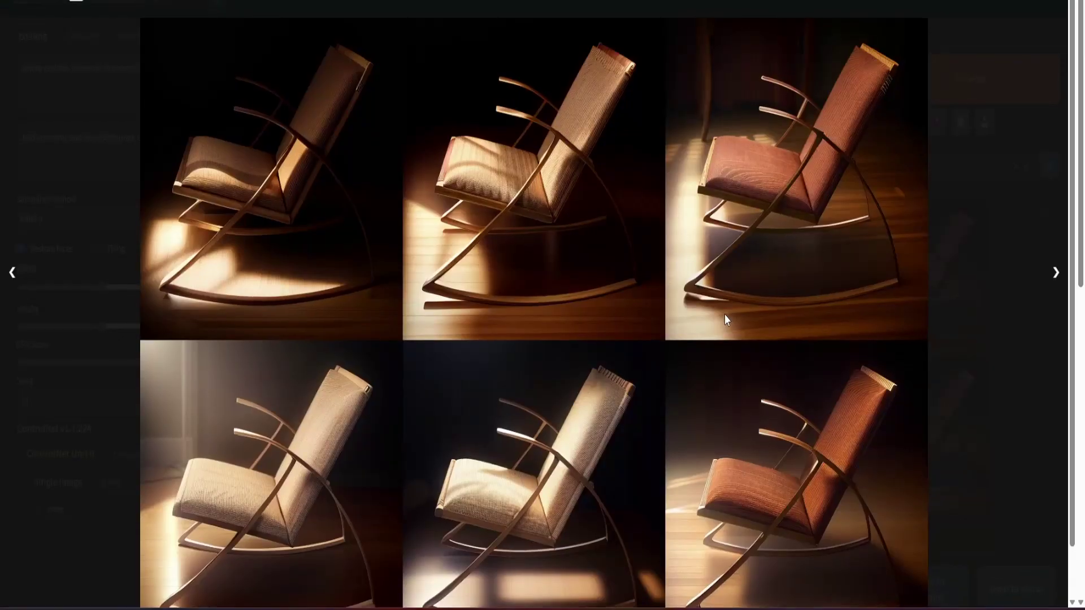
- Go through the six rocking chair renders again from the overview grid and close the enlarged view
key(Right)
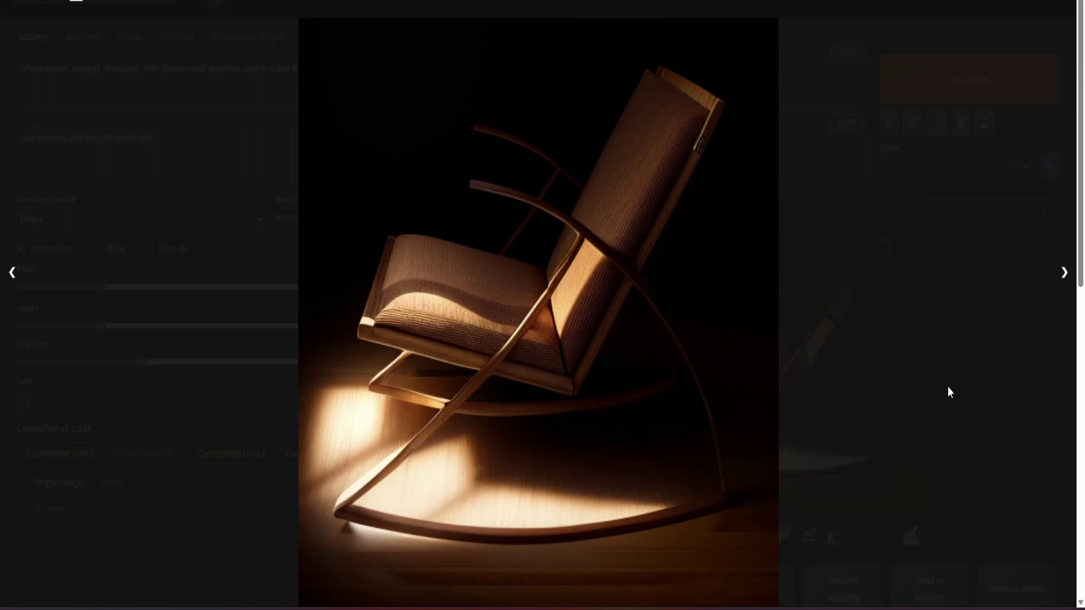
key(Right)
key(Right)
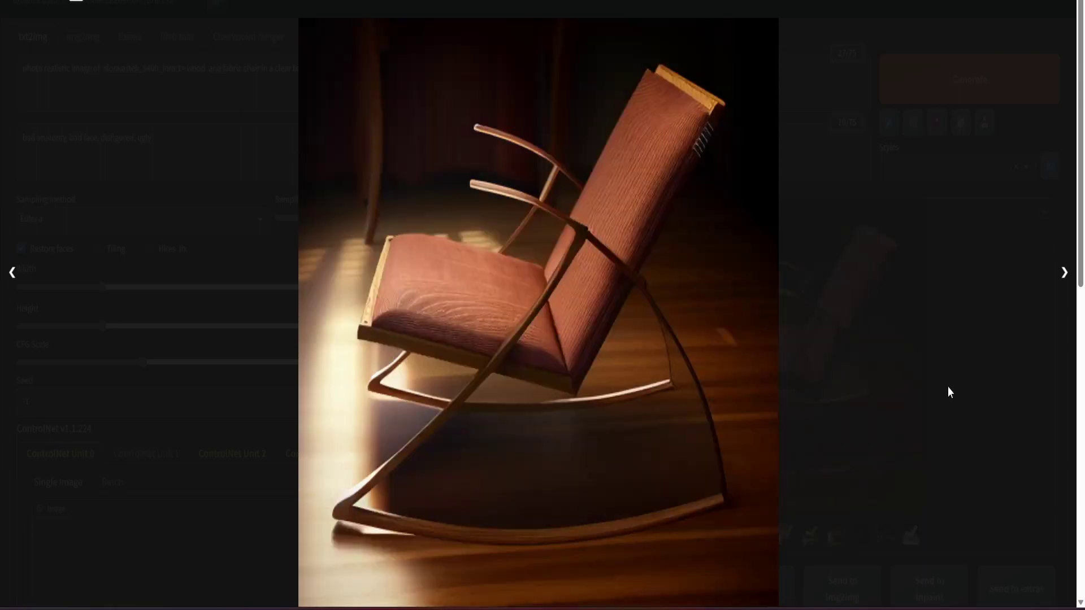
key(Right)
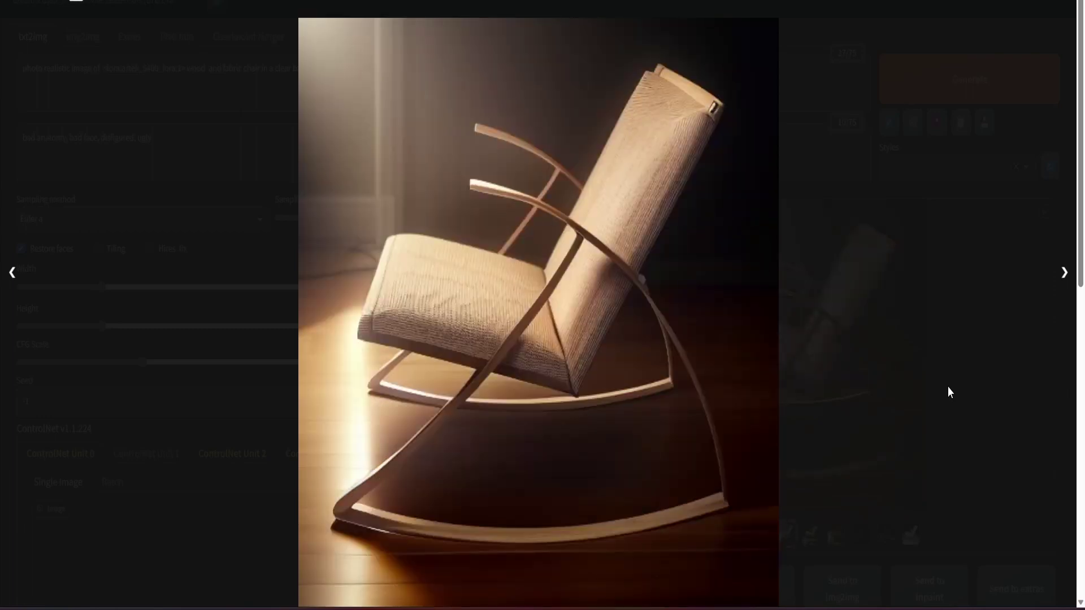
key(Right)
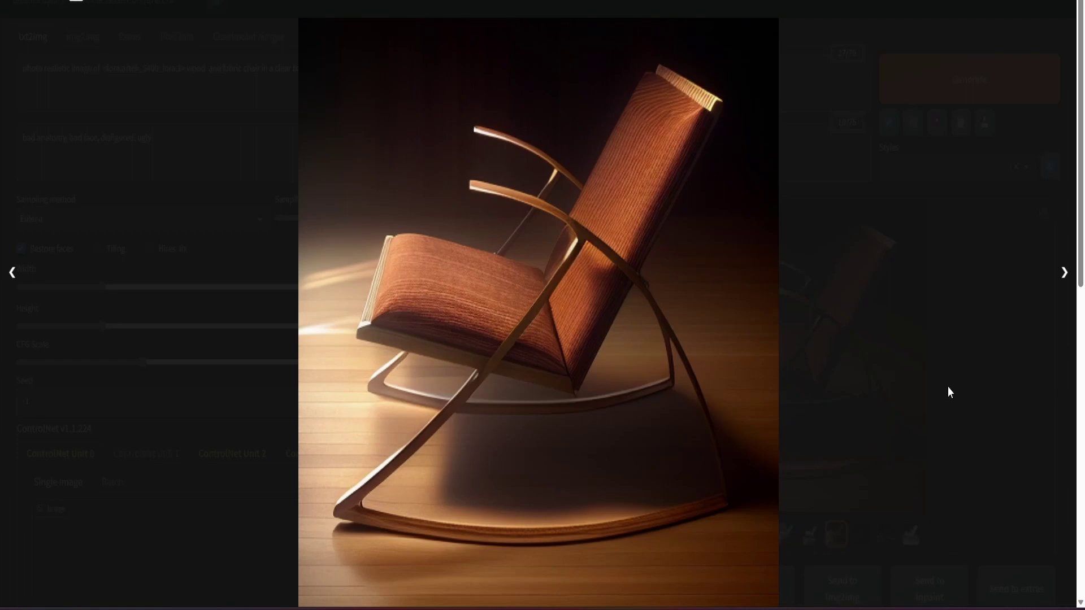
key(Right)
key(Right)
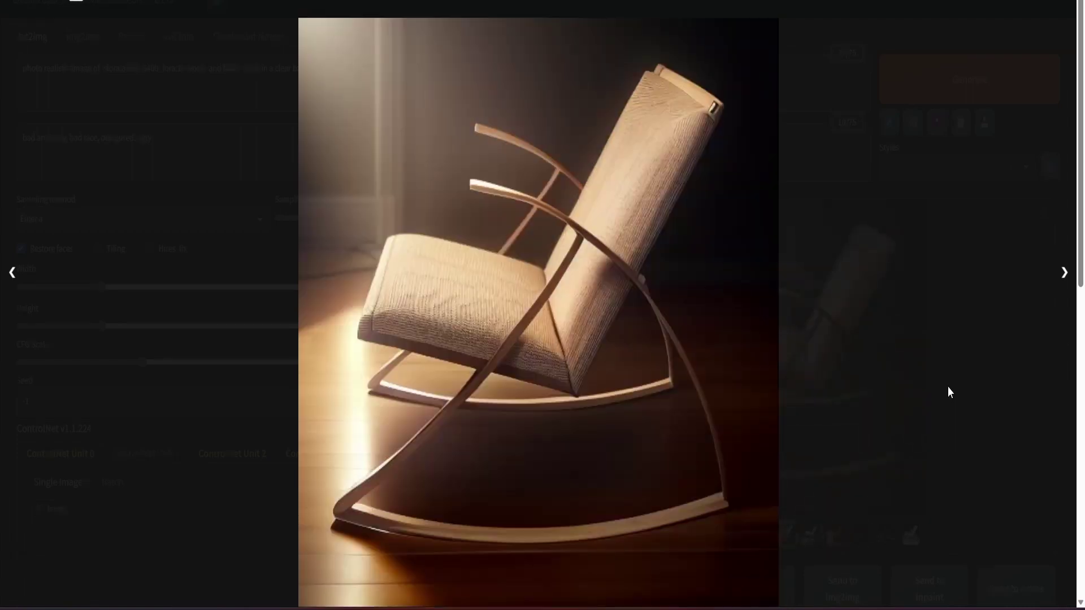
key(Right)
key(Right)
key(Right)
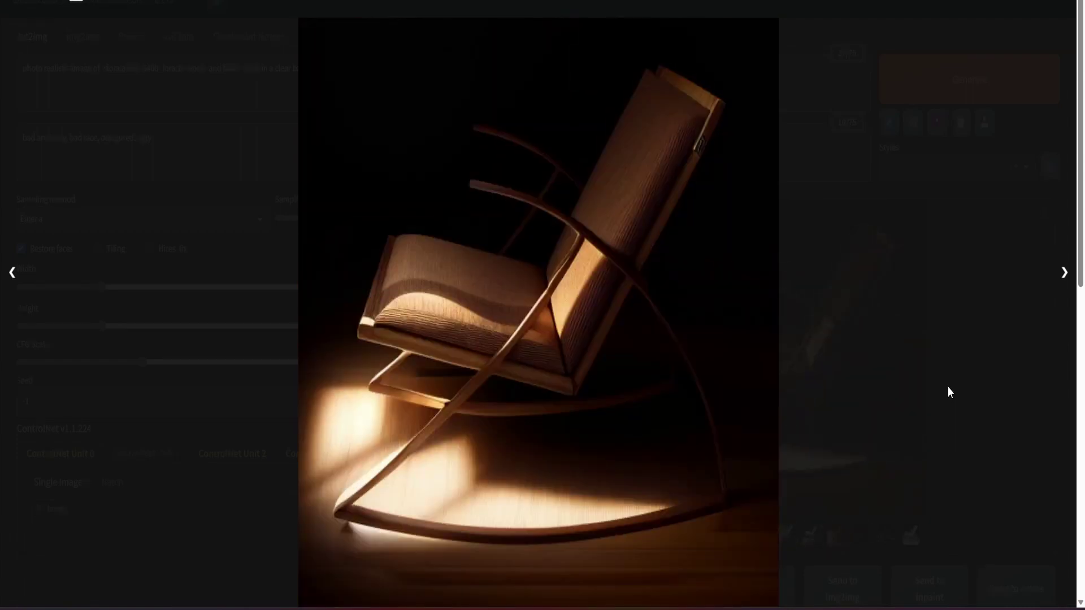
key(Escape)
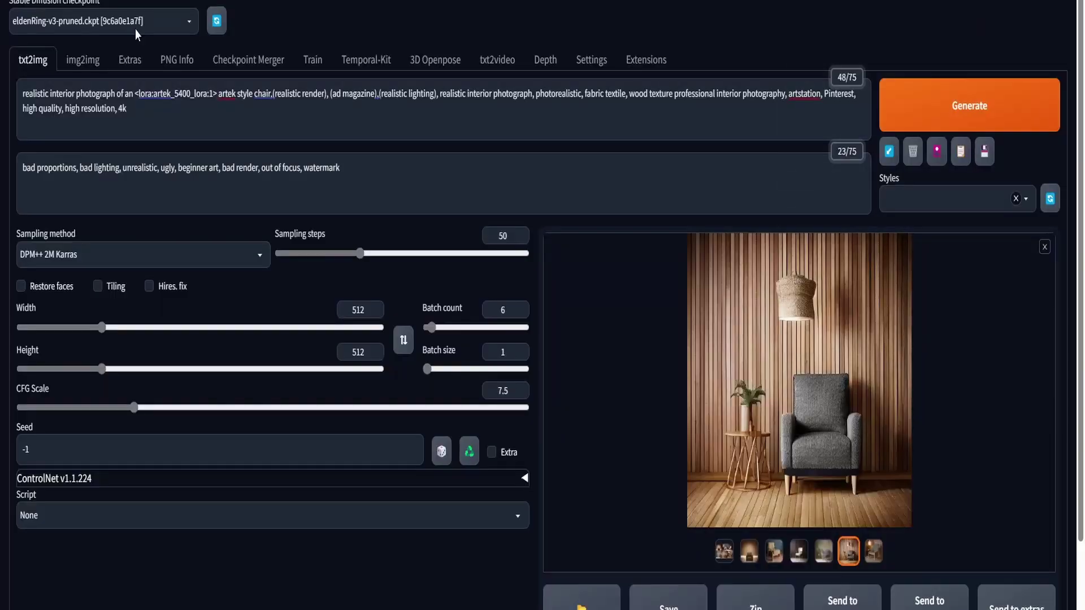
- Switch the Stable Diffusion checkpoint to ghostmix_v20Bakedvae.safetensors and generate a new batch of interior chair images
click(130, 23)
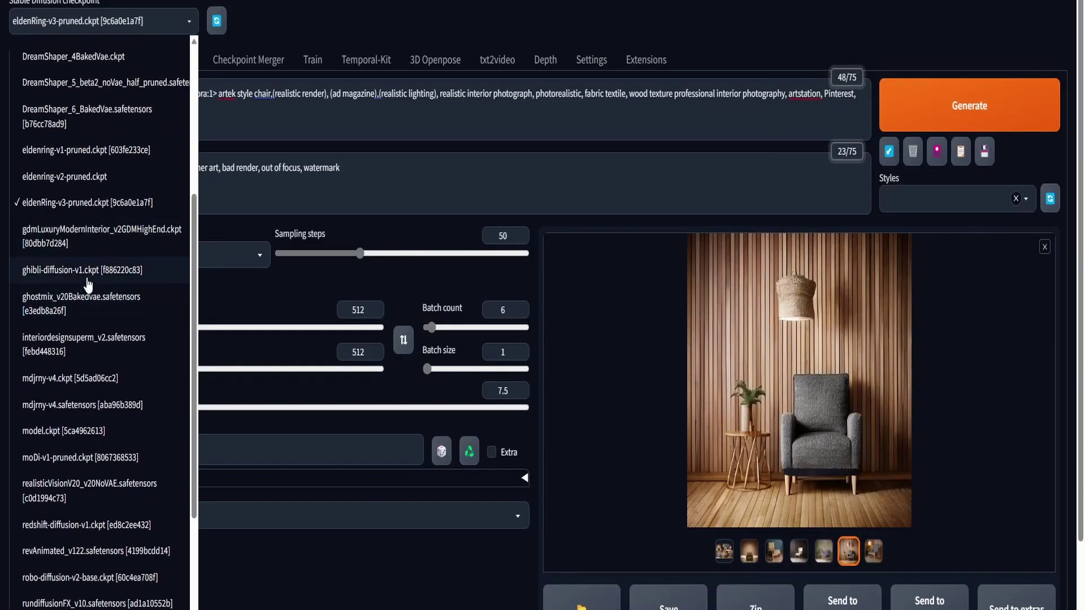
click(85, 300)
click(903, 101)
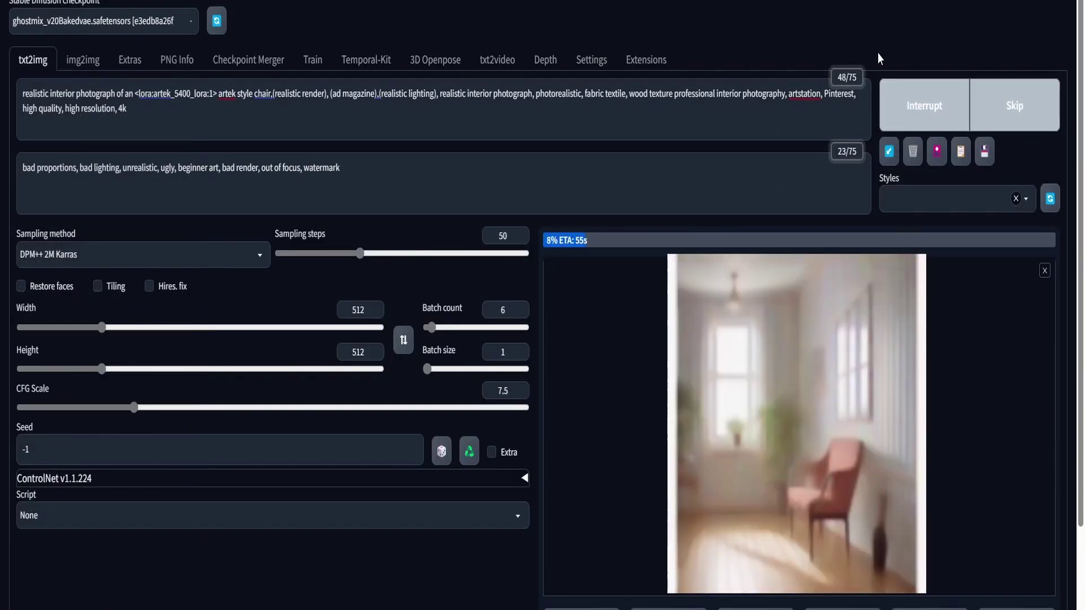